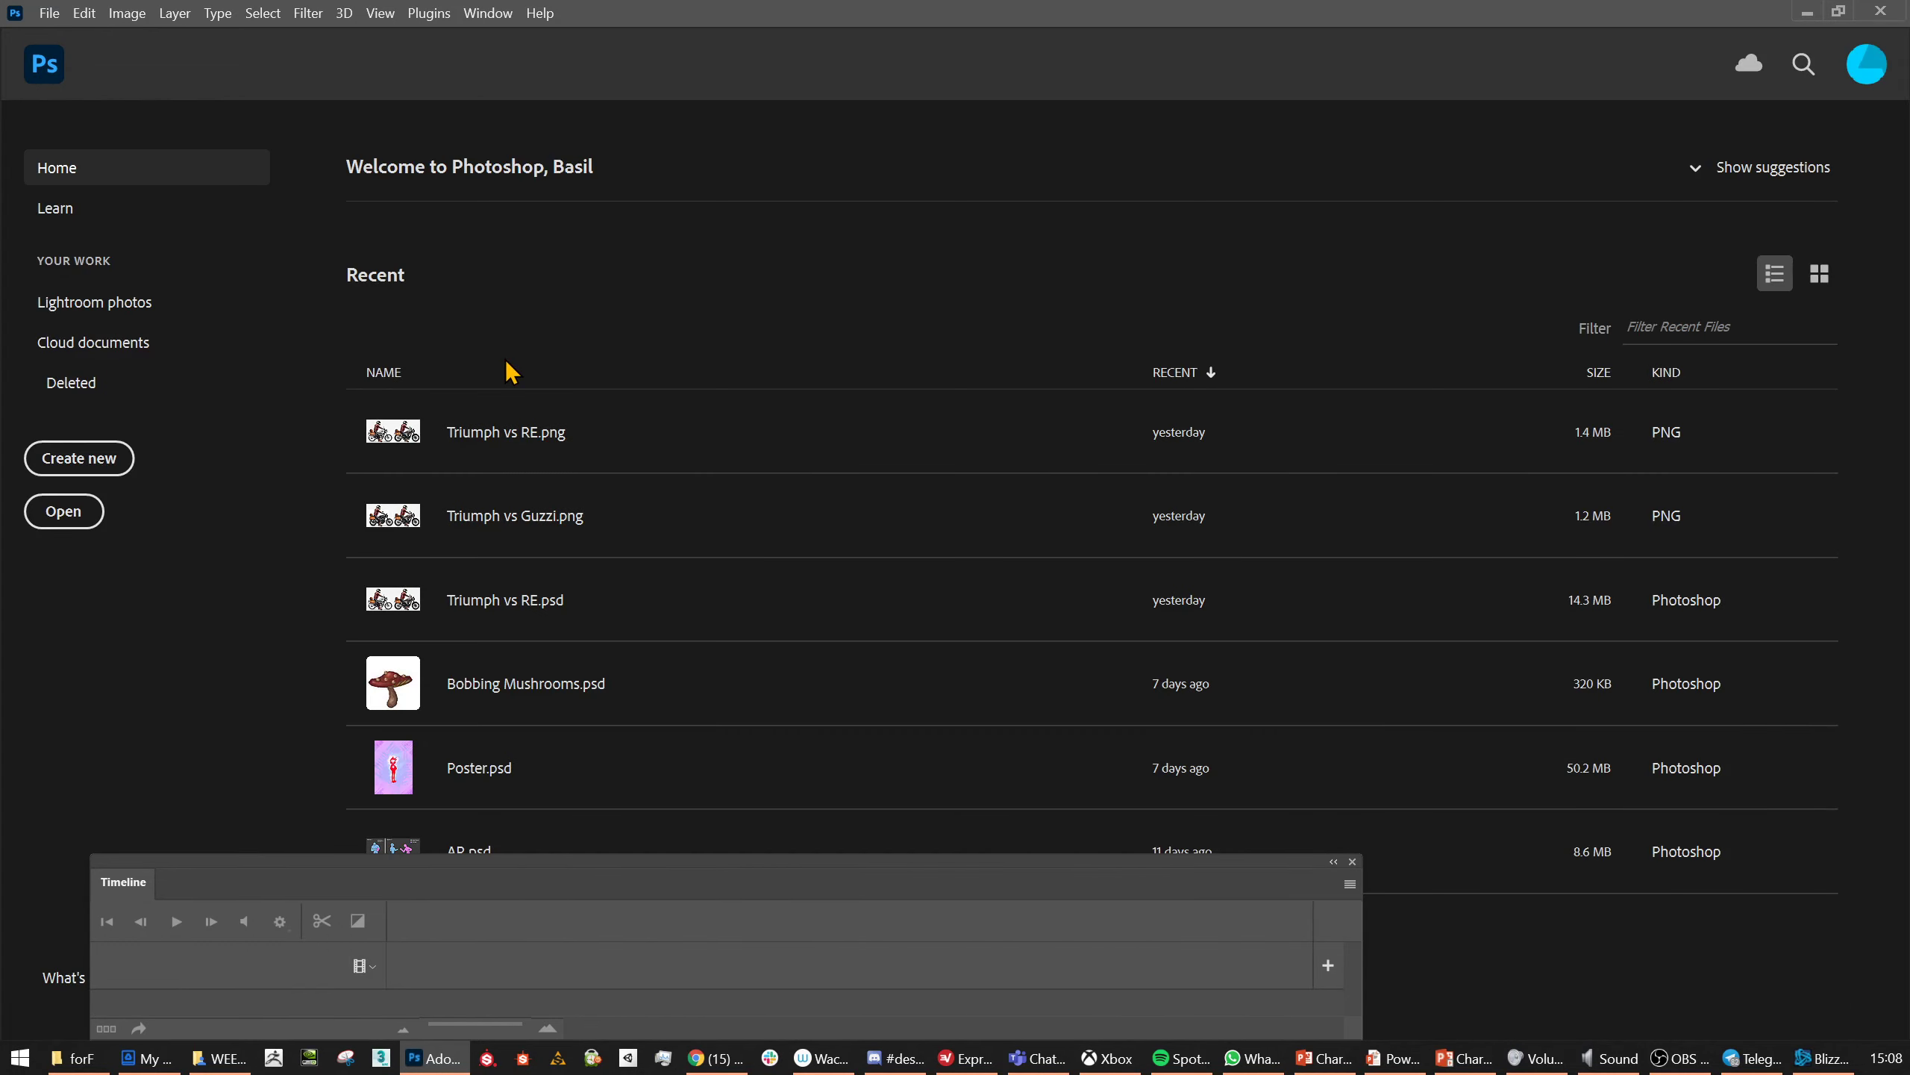
Create a 504 x 615 px document from the Clipboard preset and paste the copied Mario sprite image into it.
key("ctrl+n")
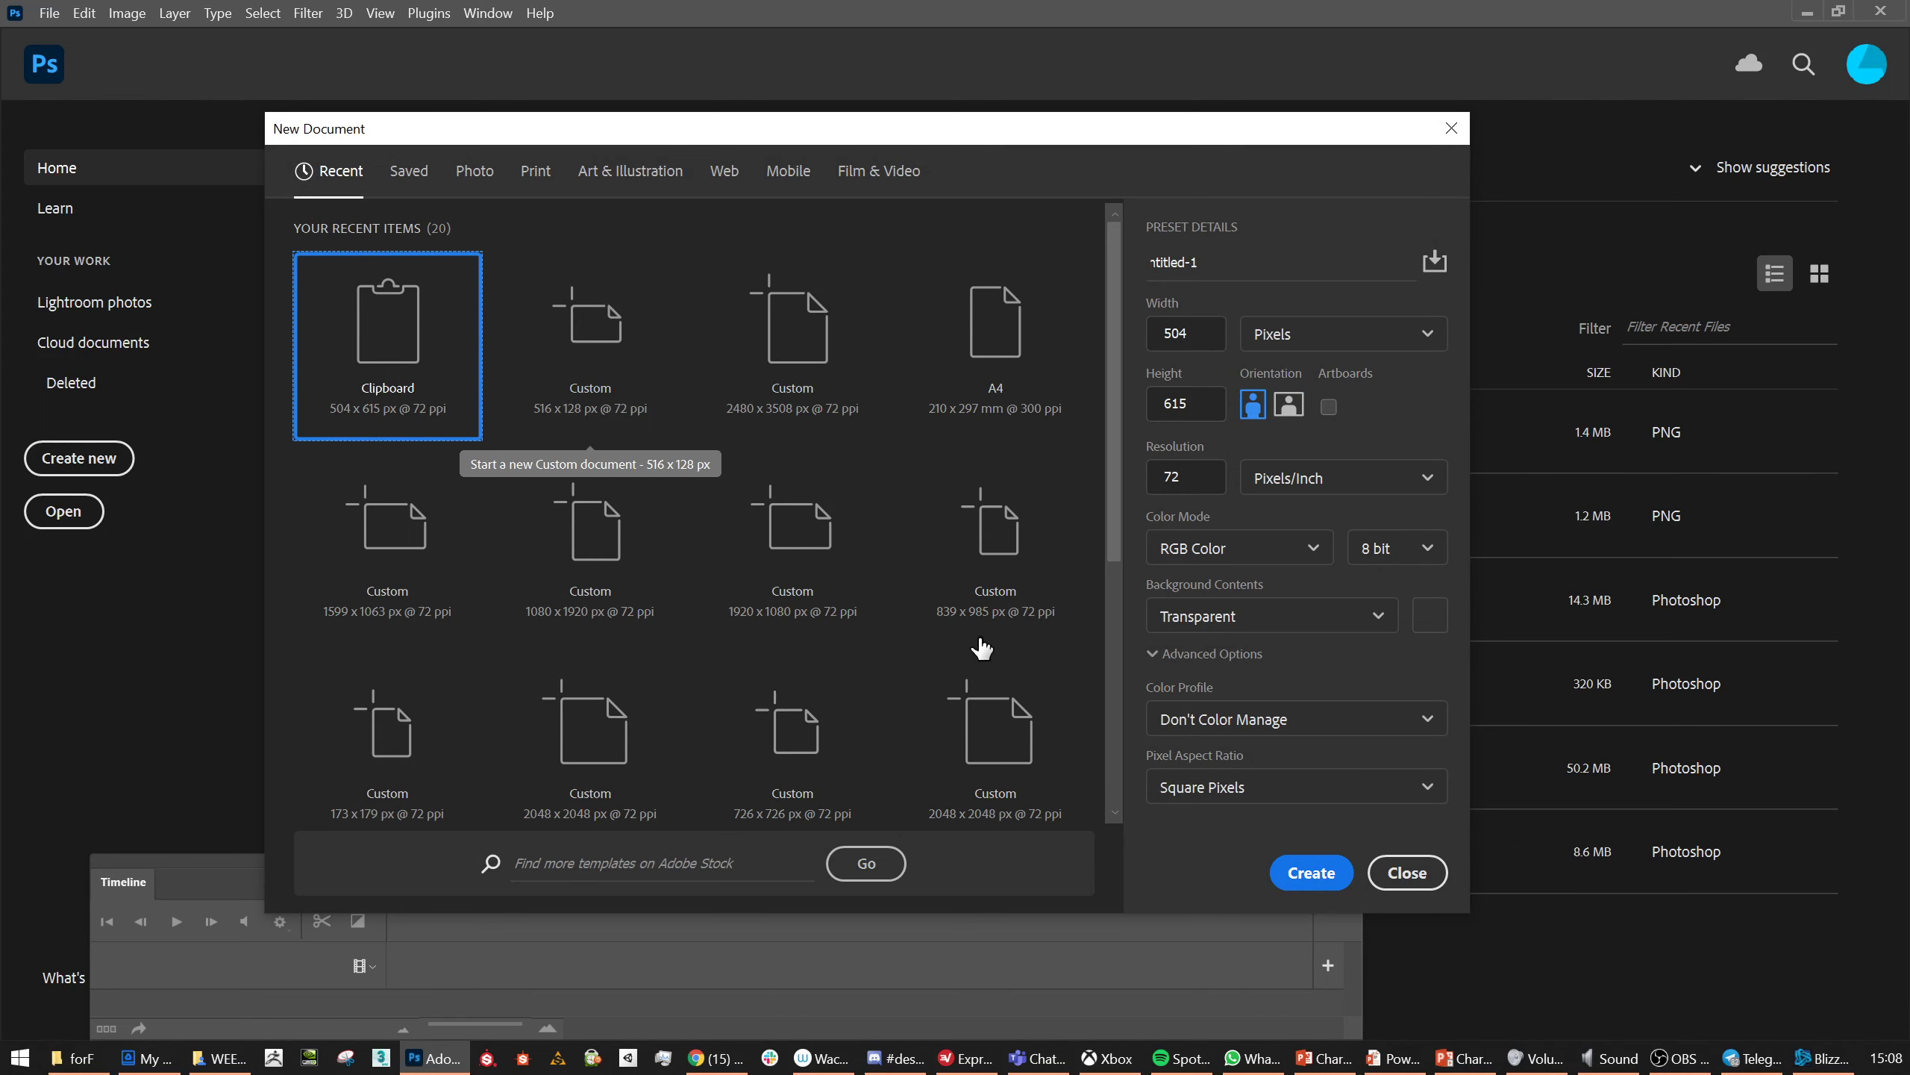
left_click(1309, 877)
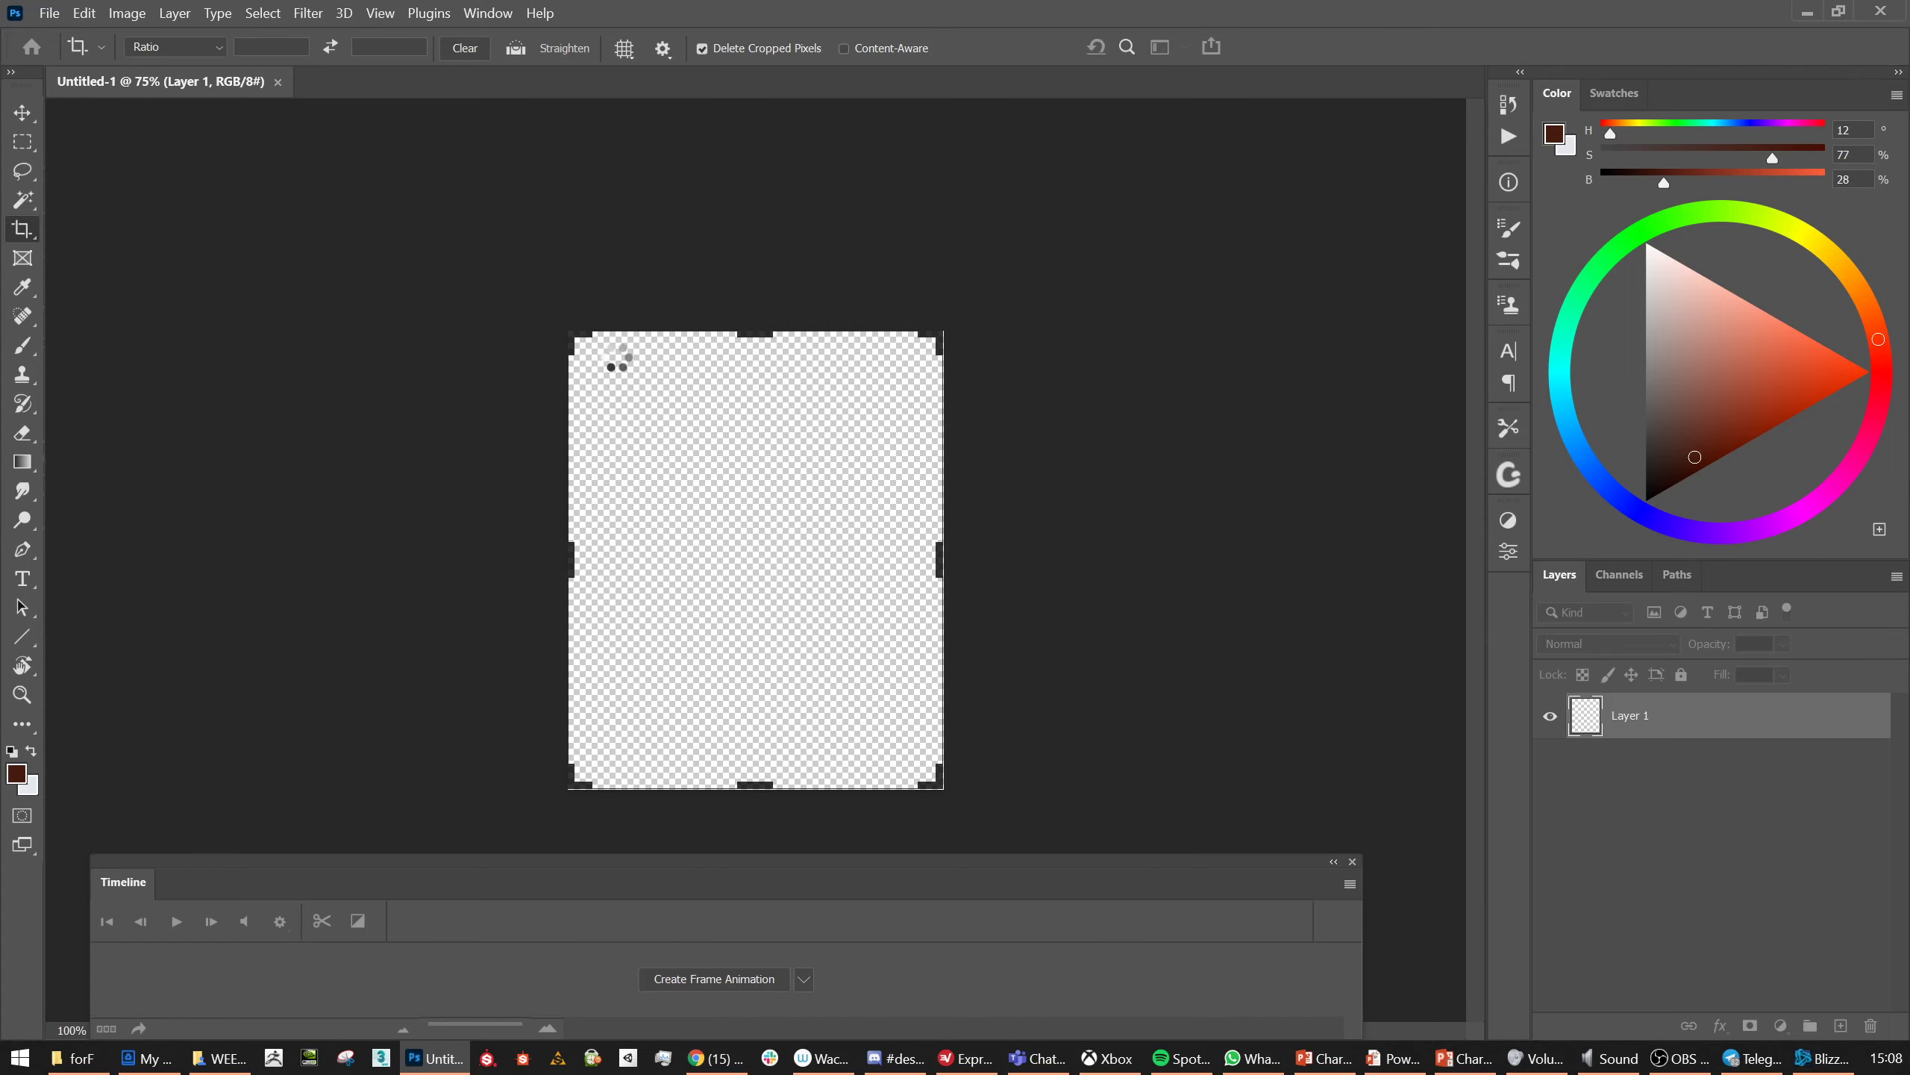
key("ctrl+v")
key("Return")
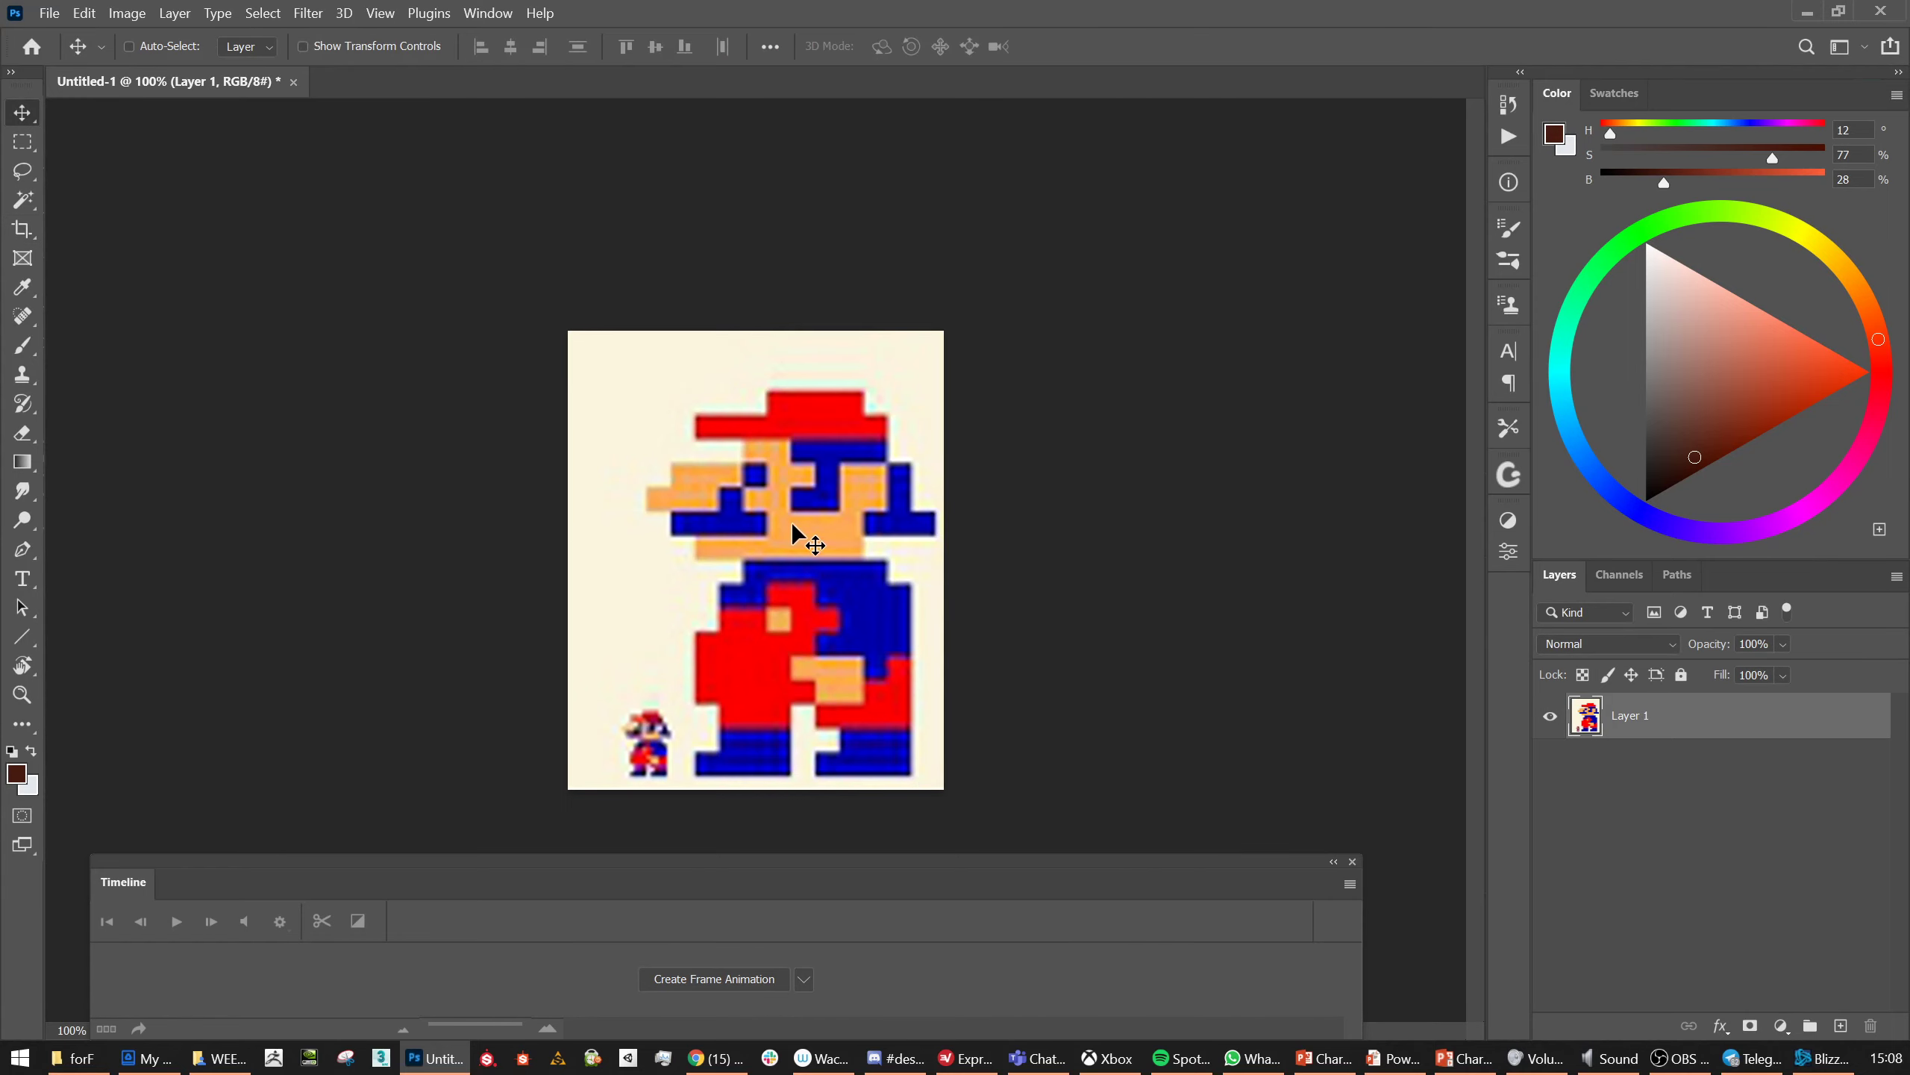
Add a new empty layer named Layer 2 above the pasted sprite.
key("v")
scroll(756, 553, "up", 3)
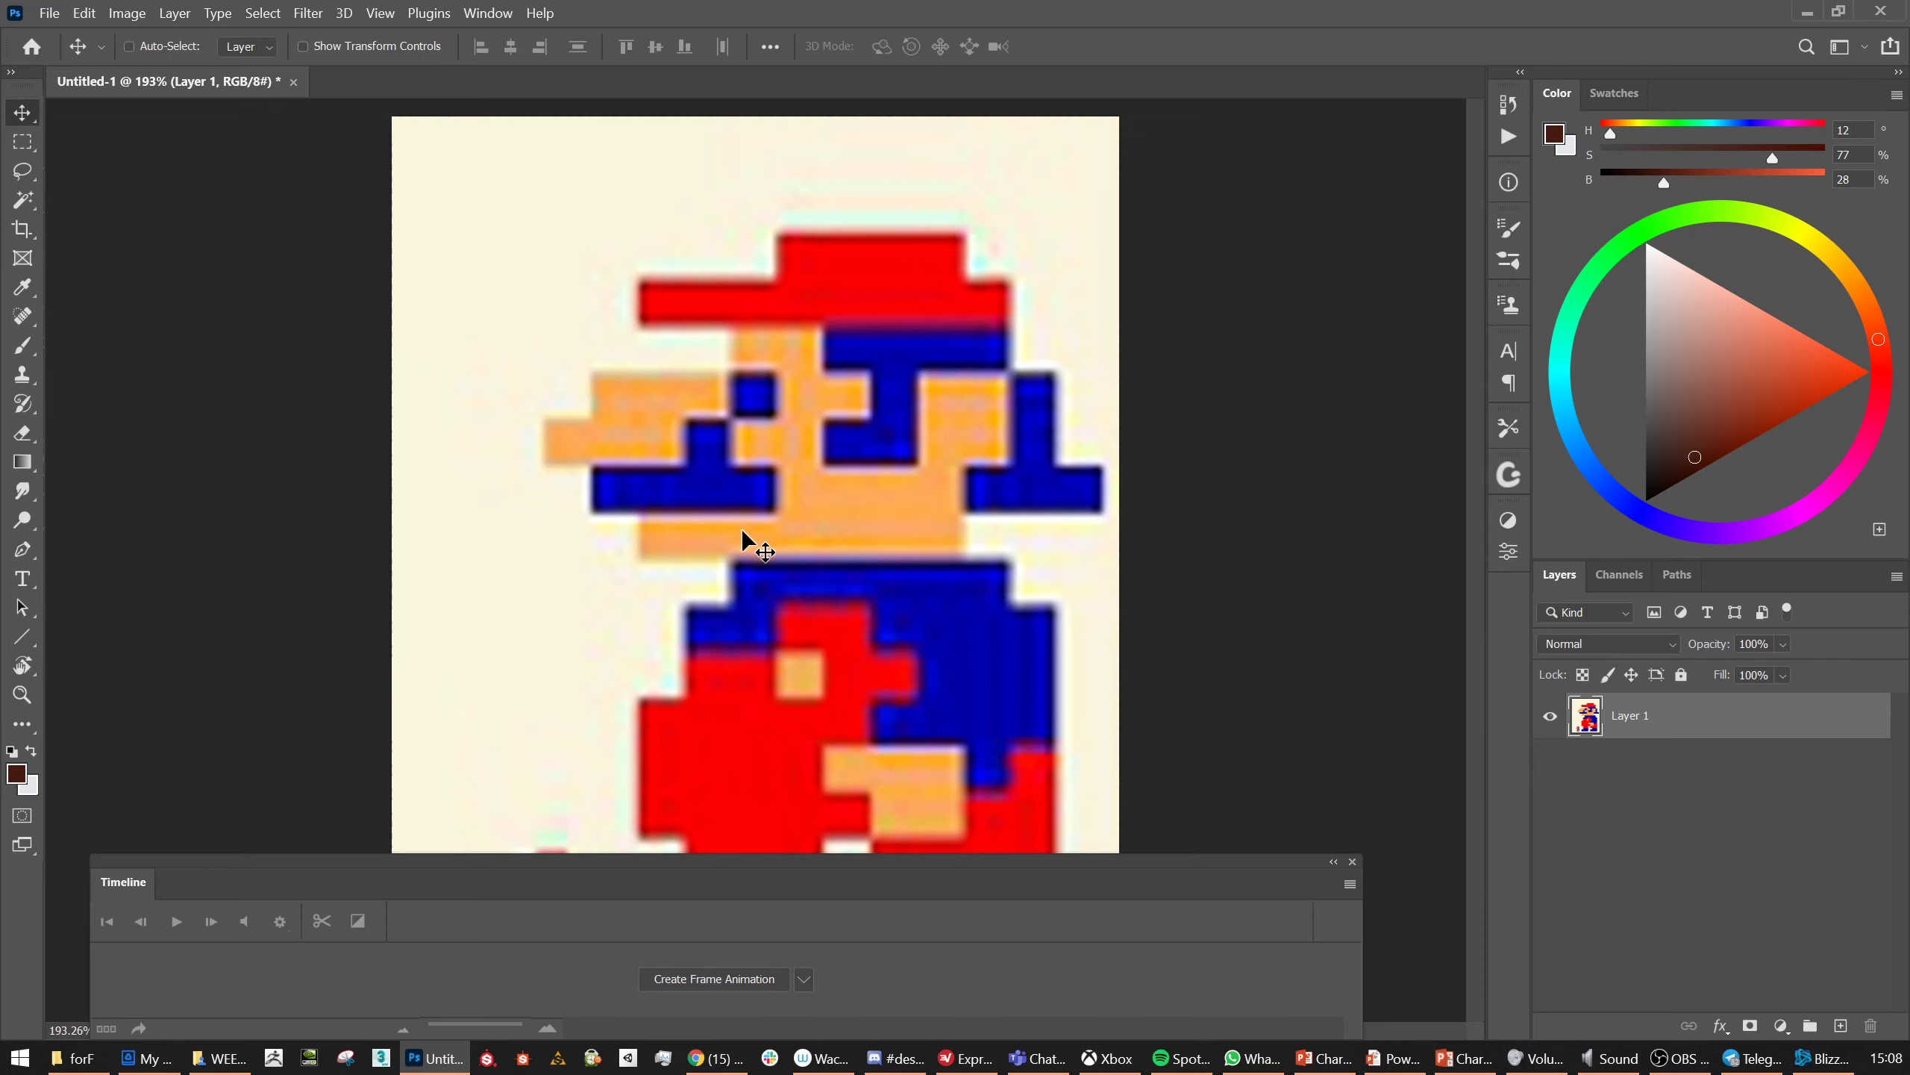
key("ctrl")
key("ctrl+shift+n")
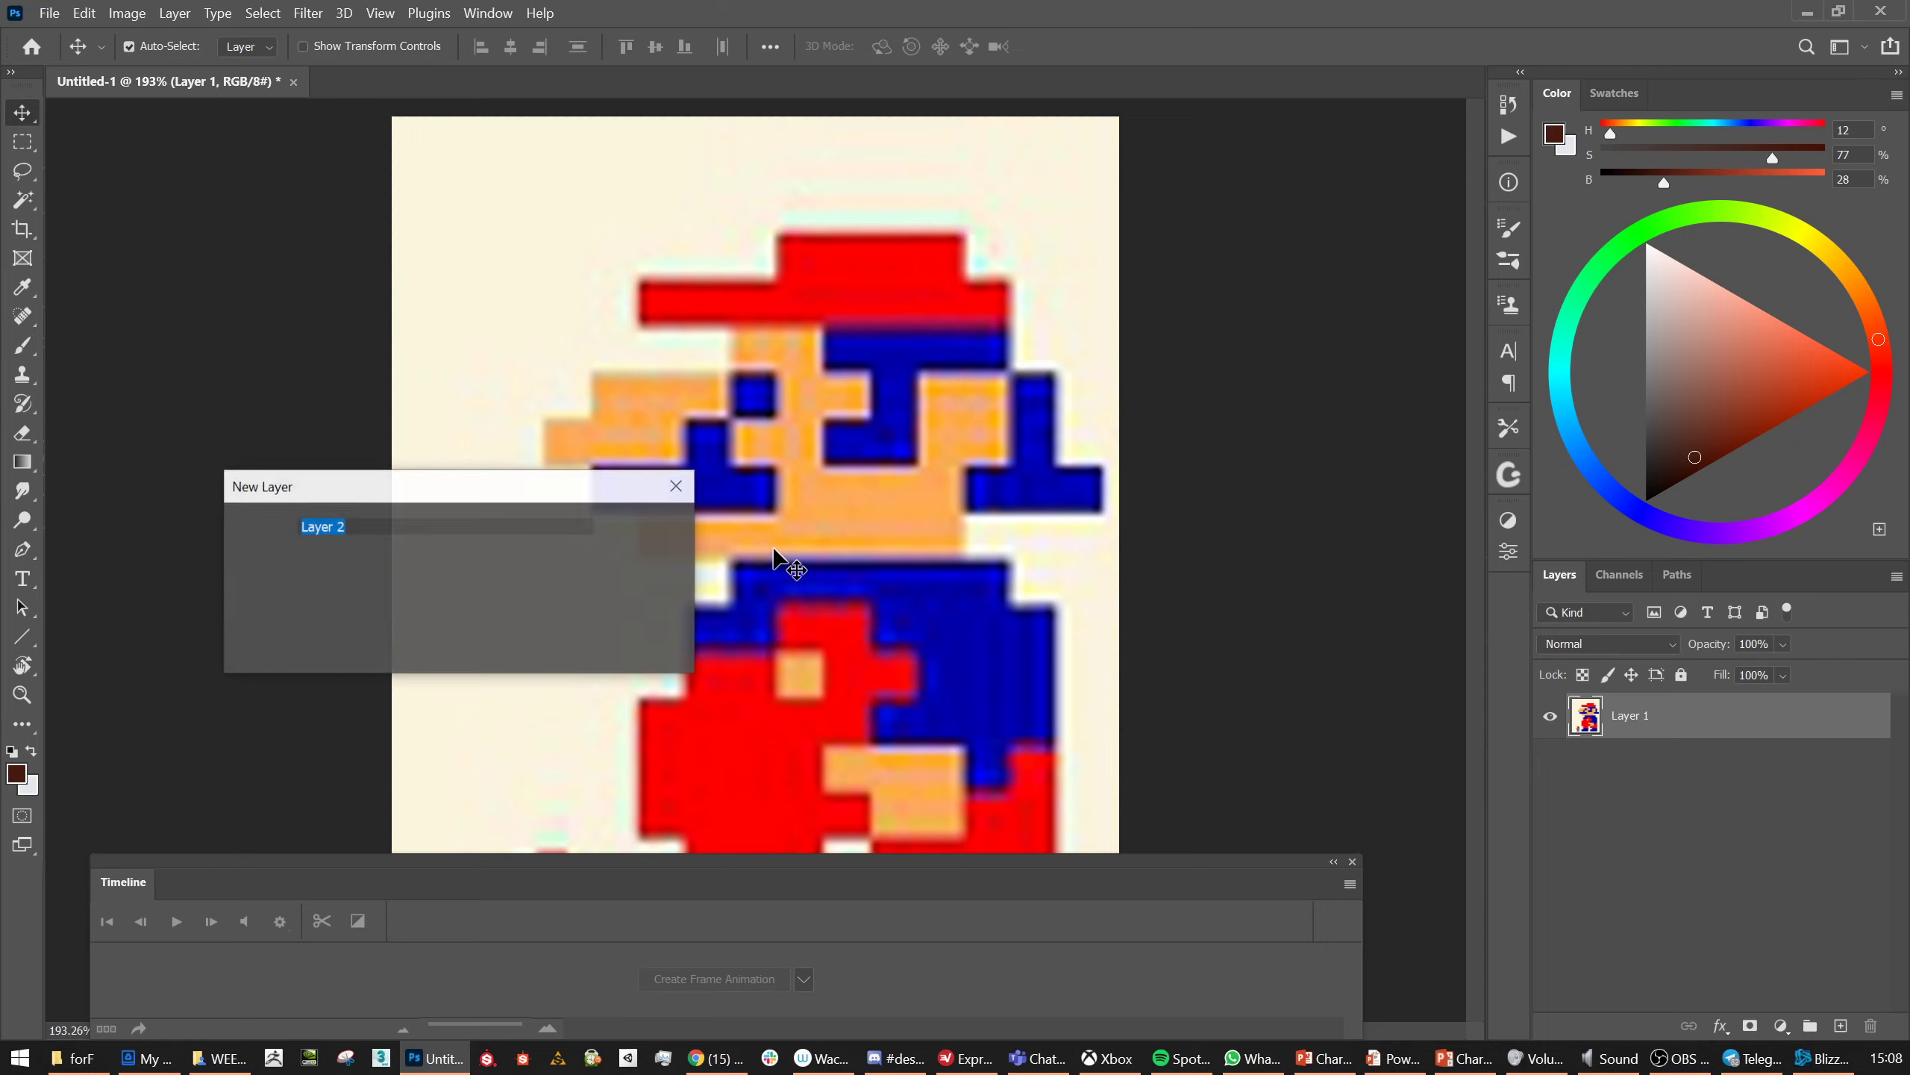
key("Return")
Cover the large sprite's moustache on Layer 2 with a rectangular selection filled with the skin colour sampled from the face.
key("m")
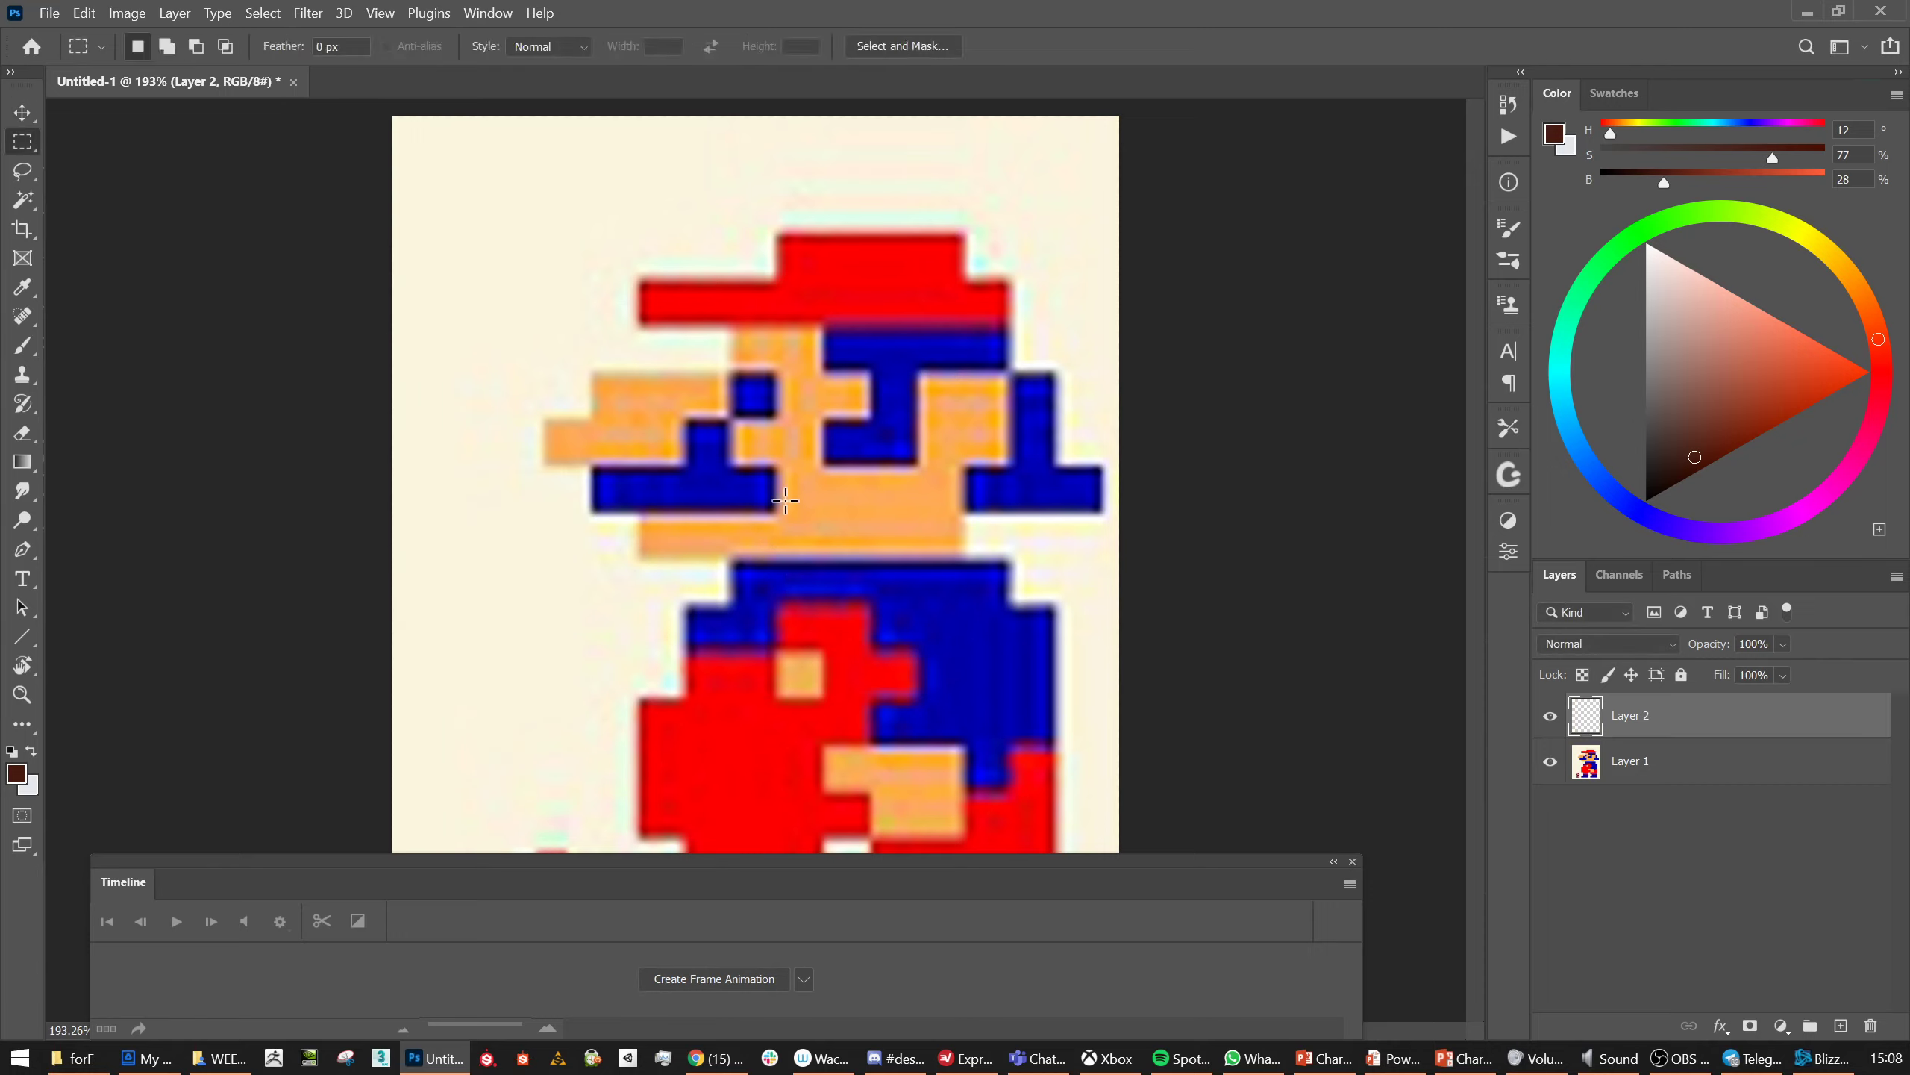
key("i")
left_click(810, 493)
key("m")
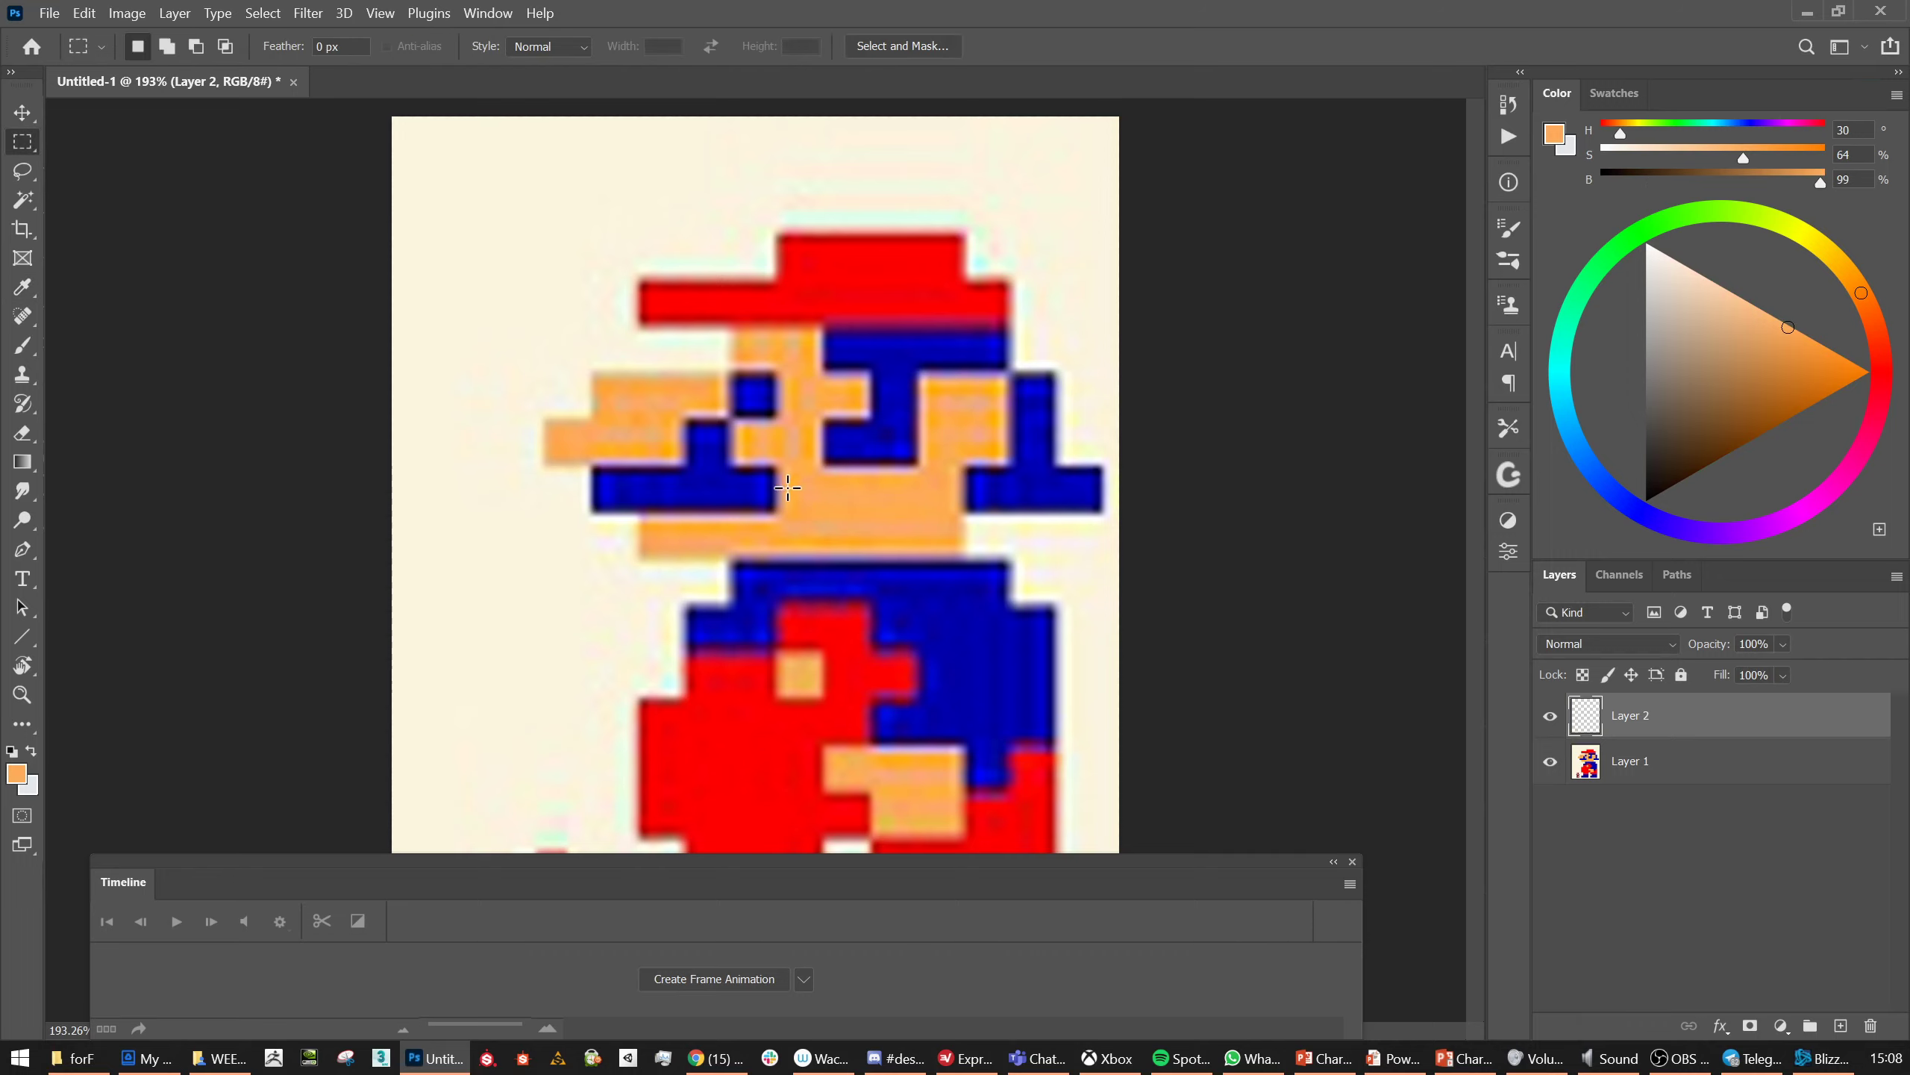
left_click_drag(665, 418, 792, 533)
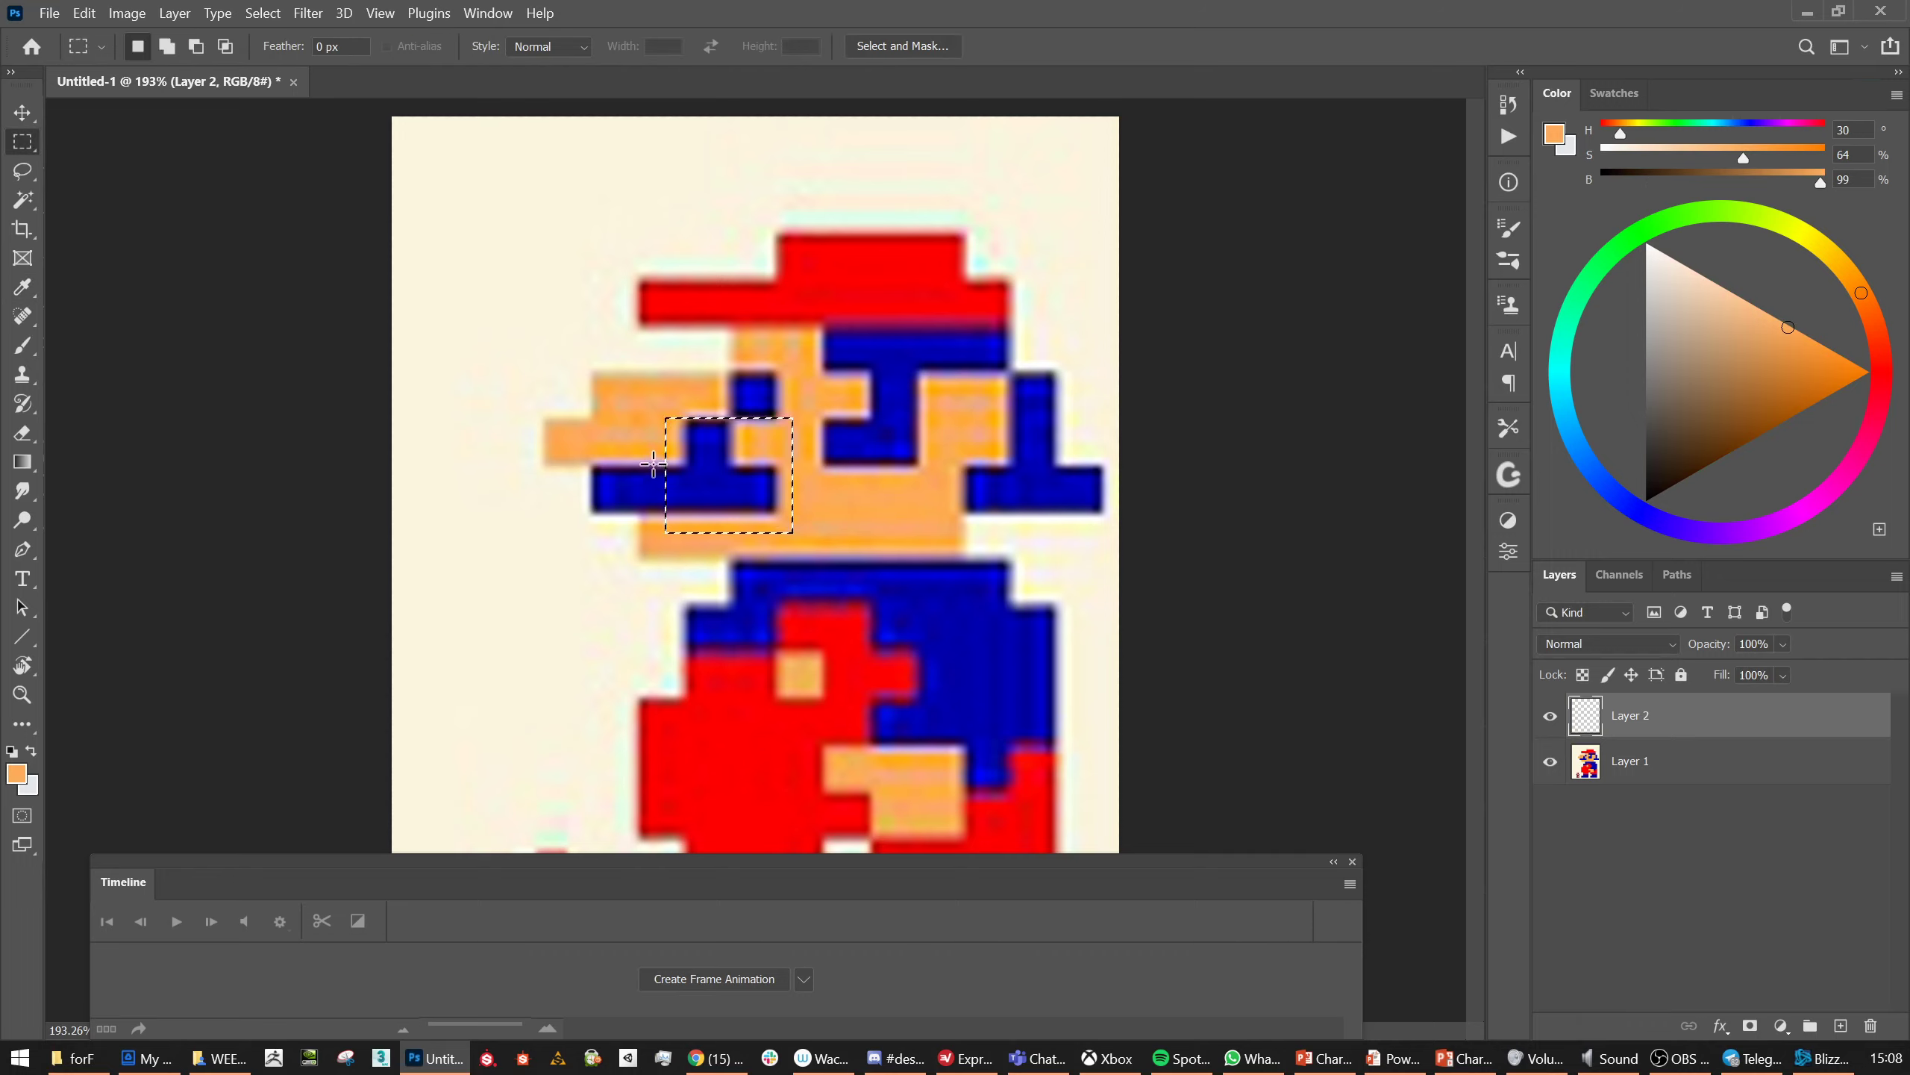
left_click_drag(684, 452, 590, 513)
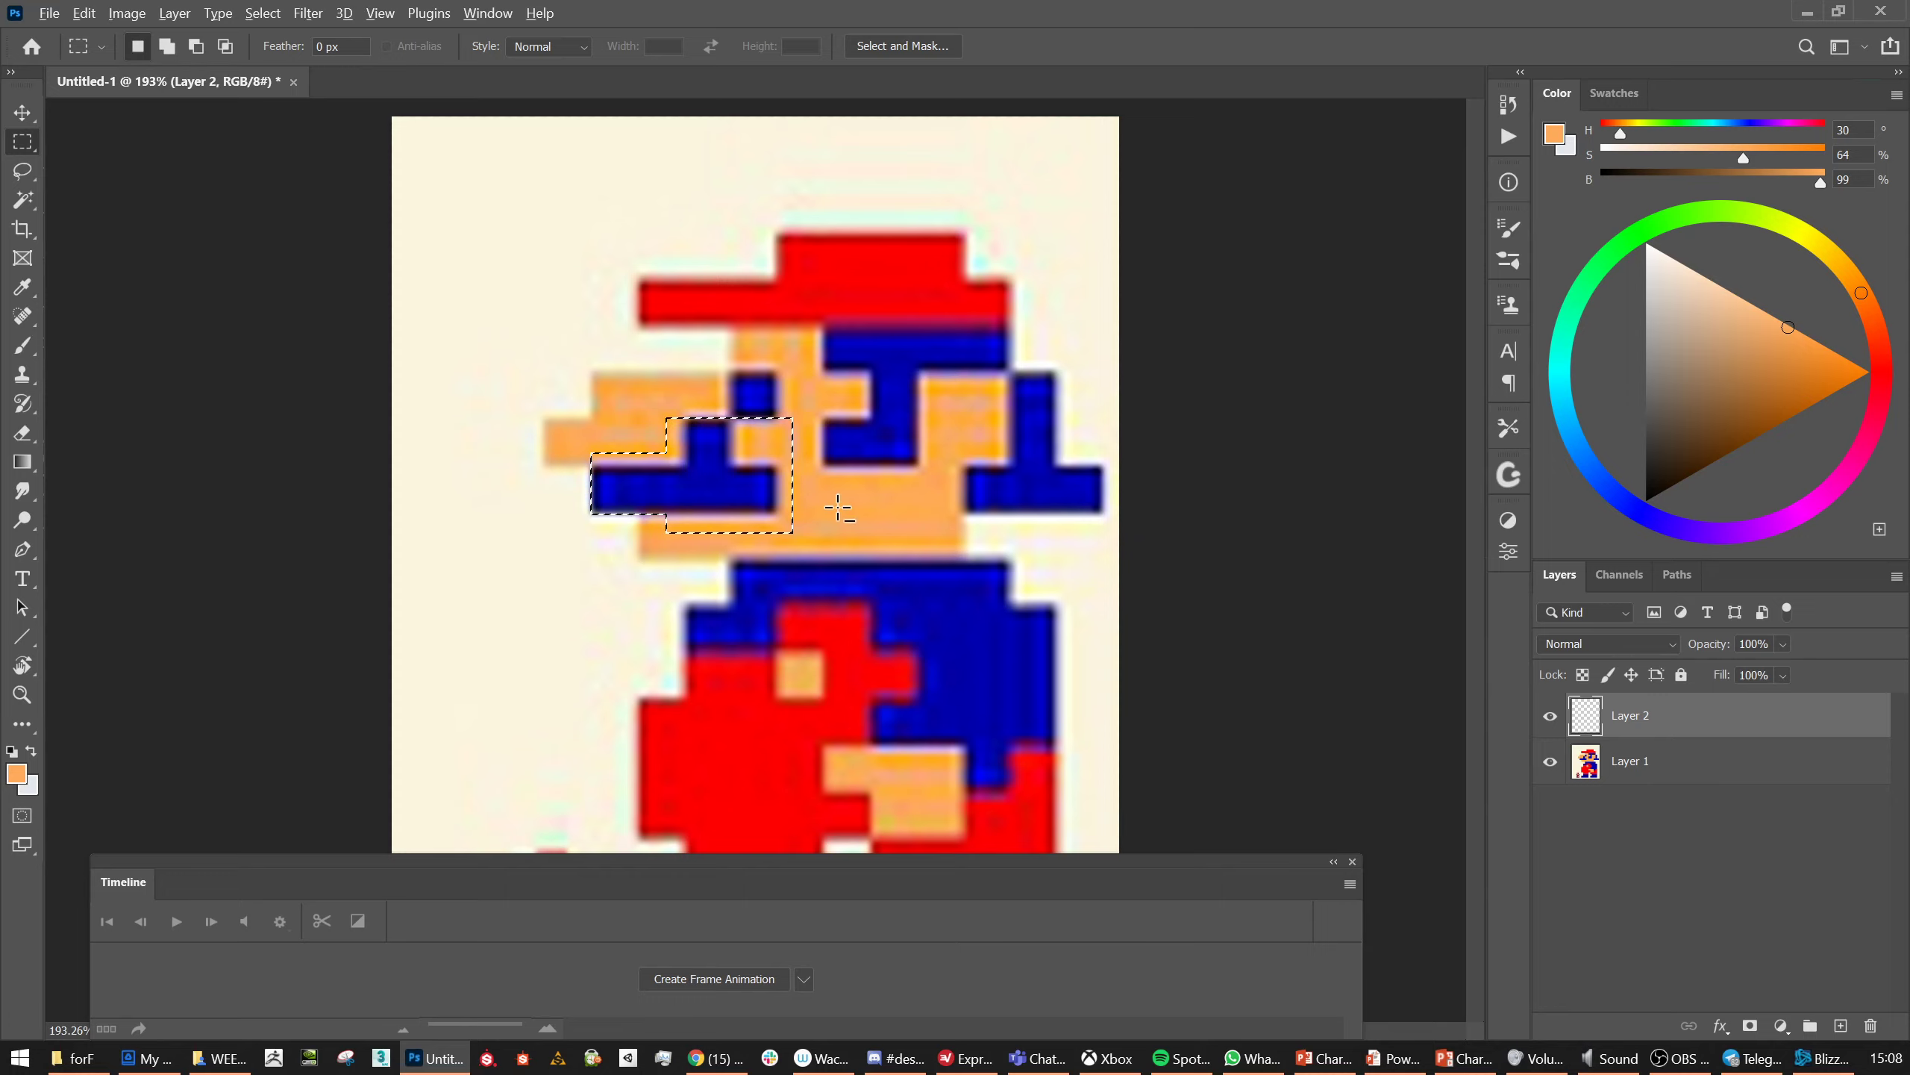
key("alt+BackSpace")
key("ctrl+d")
scroll(1031, 557, "down", 10)
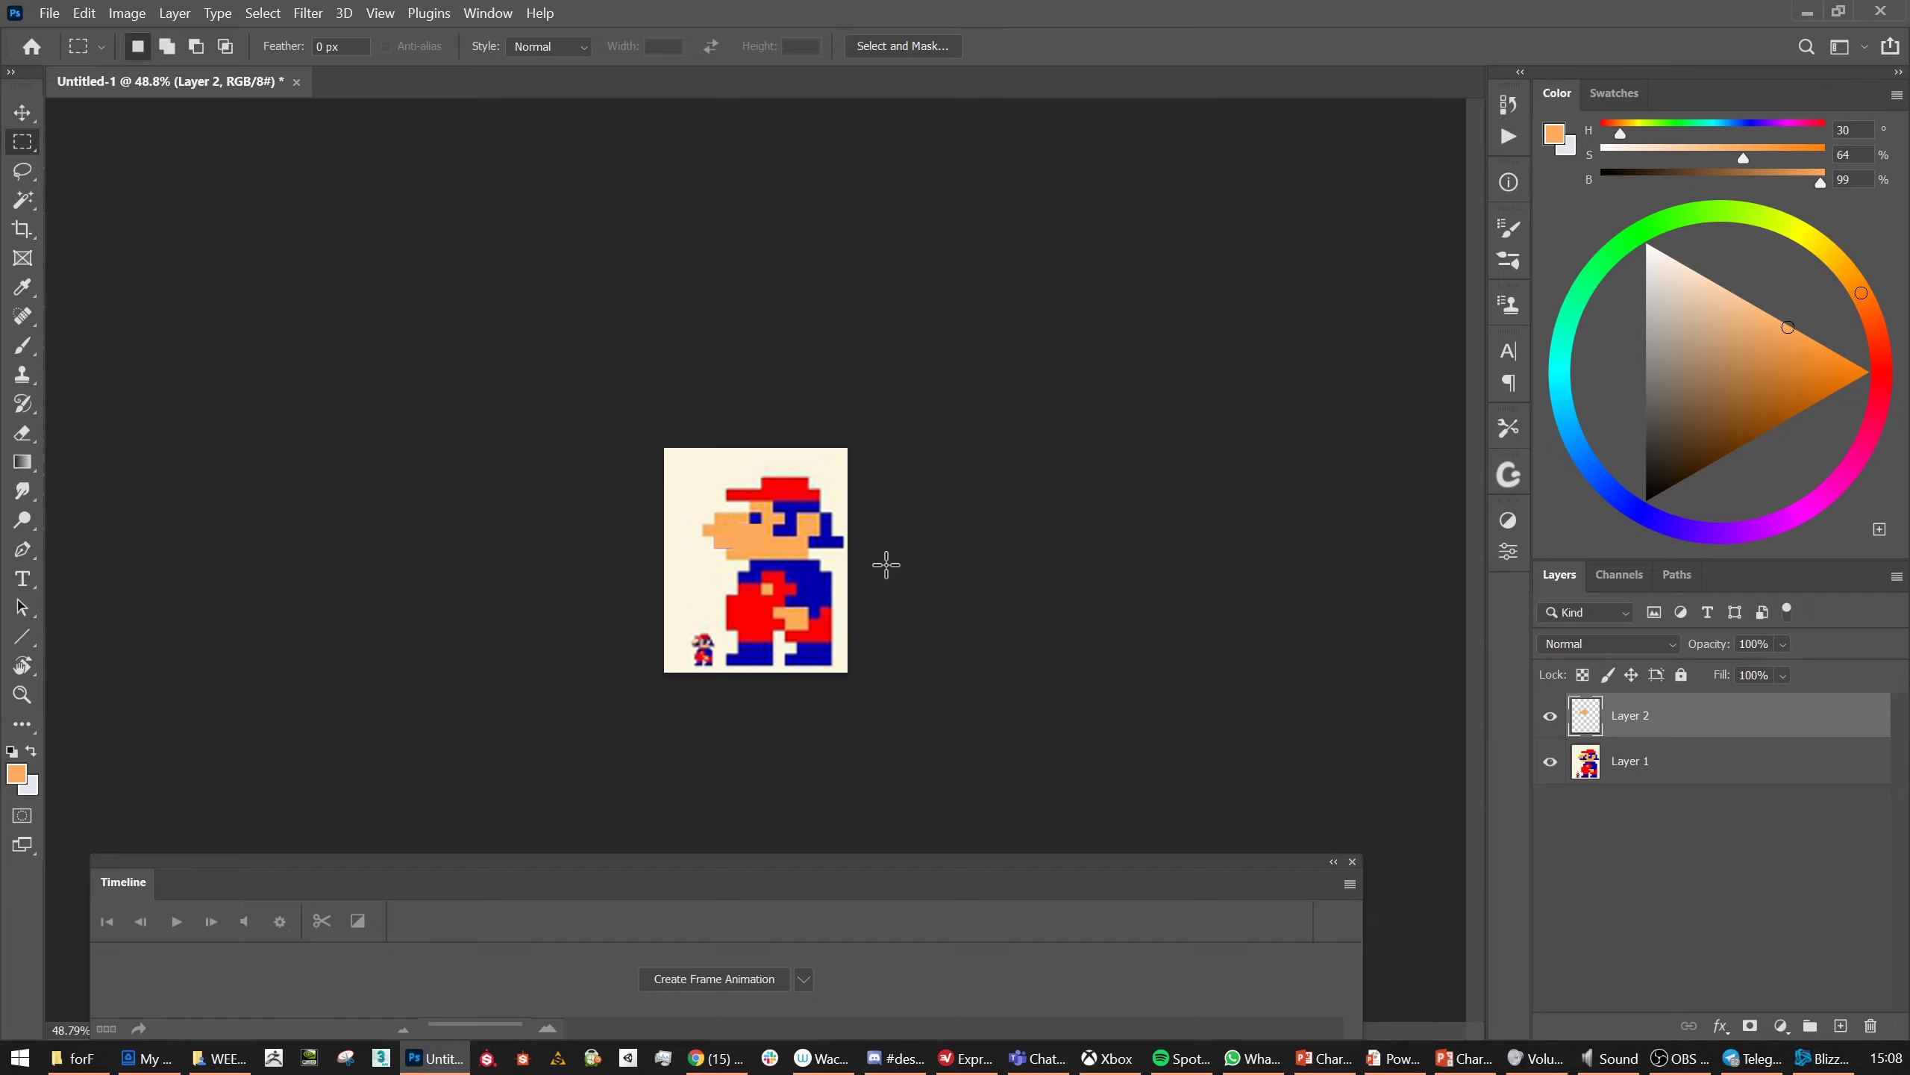
Set Layer 2 to 90% opacity and fill a rectangular area below the nose with the sampled cream background colour.
key("ctrl+plus")
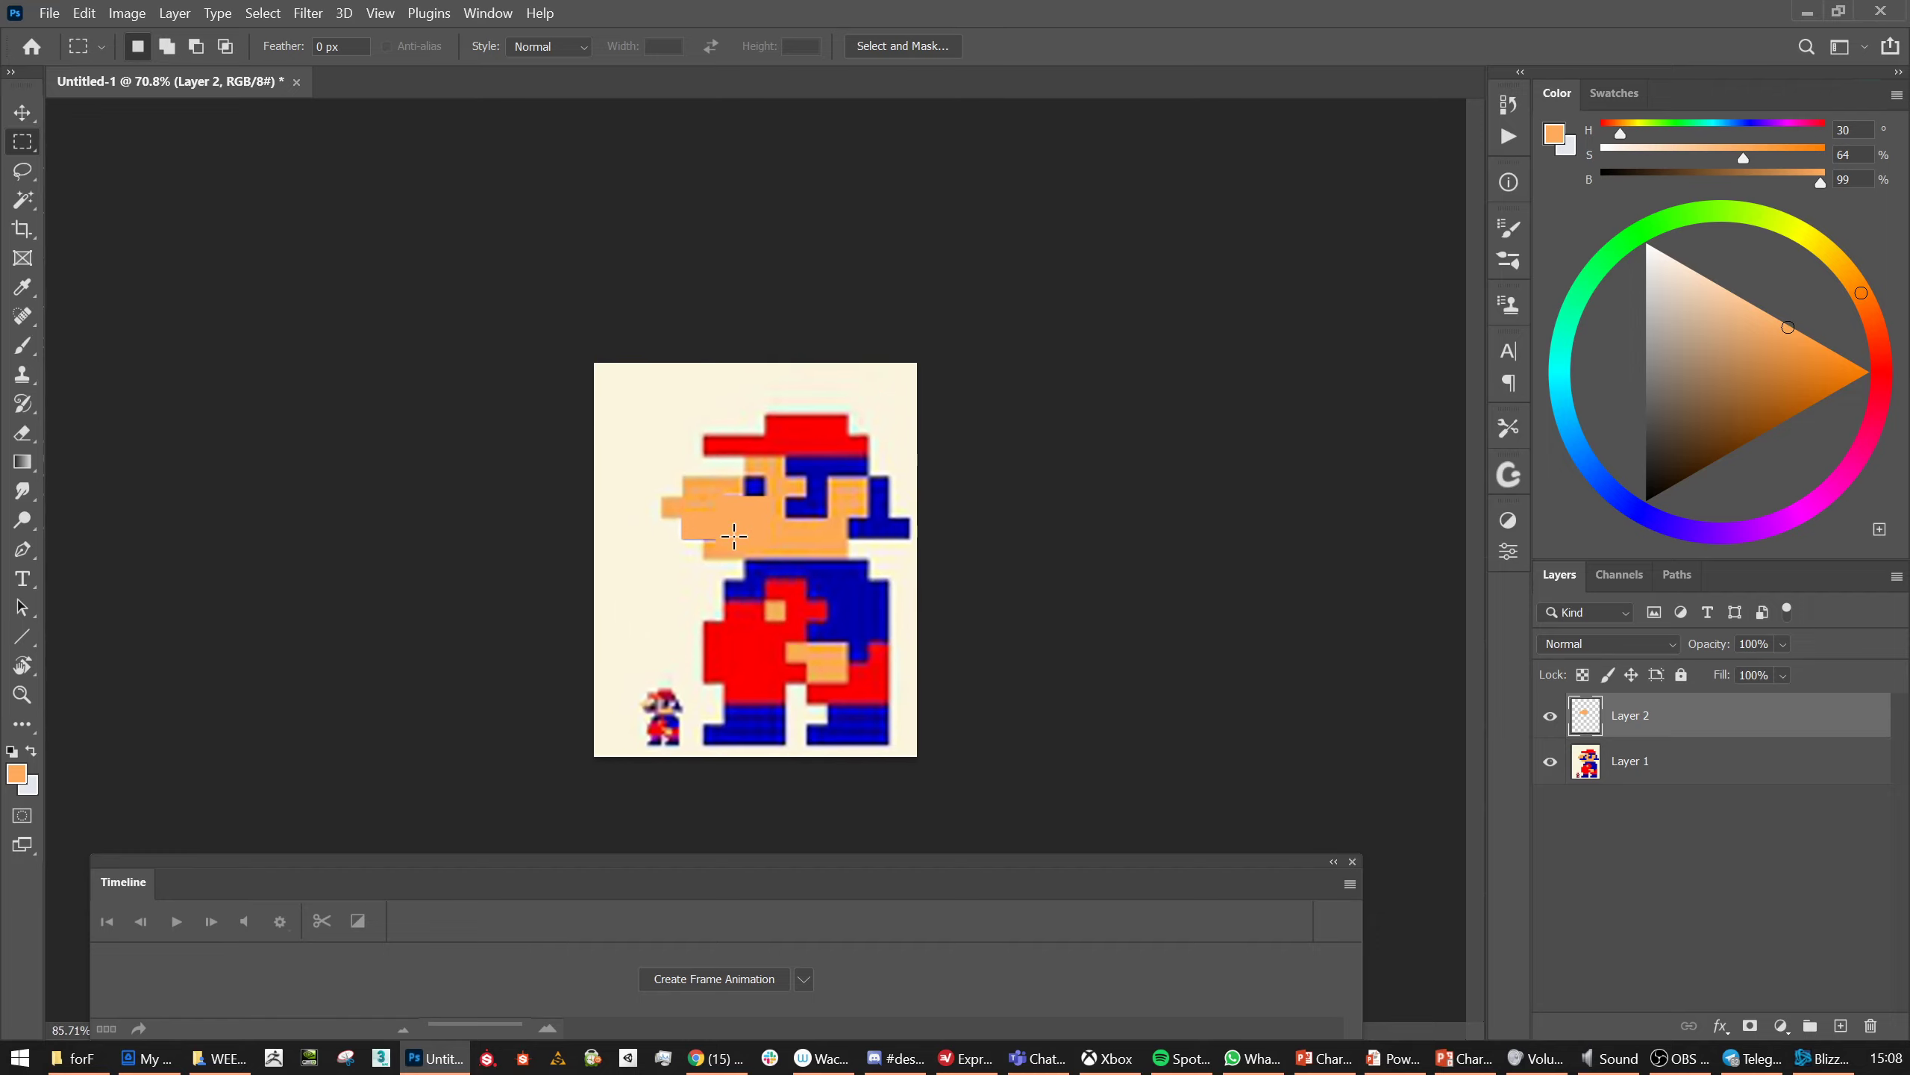
key("ctrl+plus")
left_click_drag(605, 495, 707, 570)
key("i")
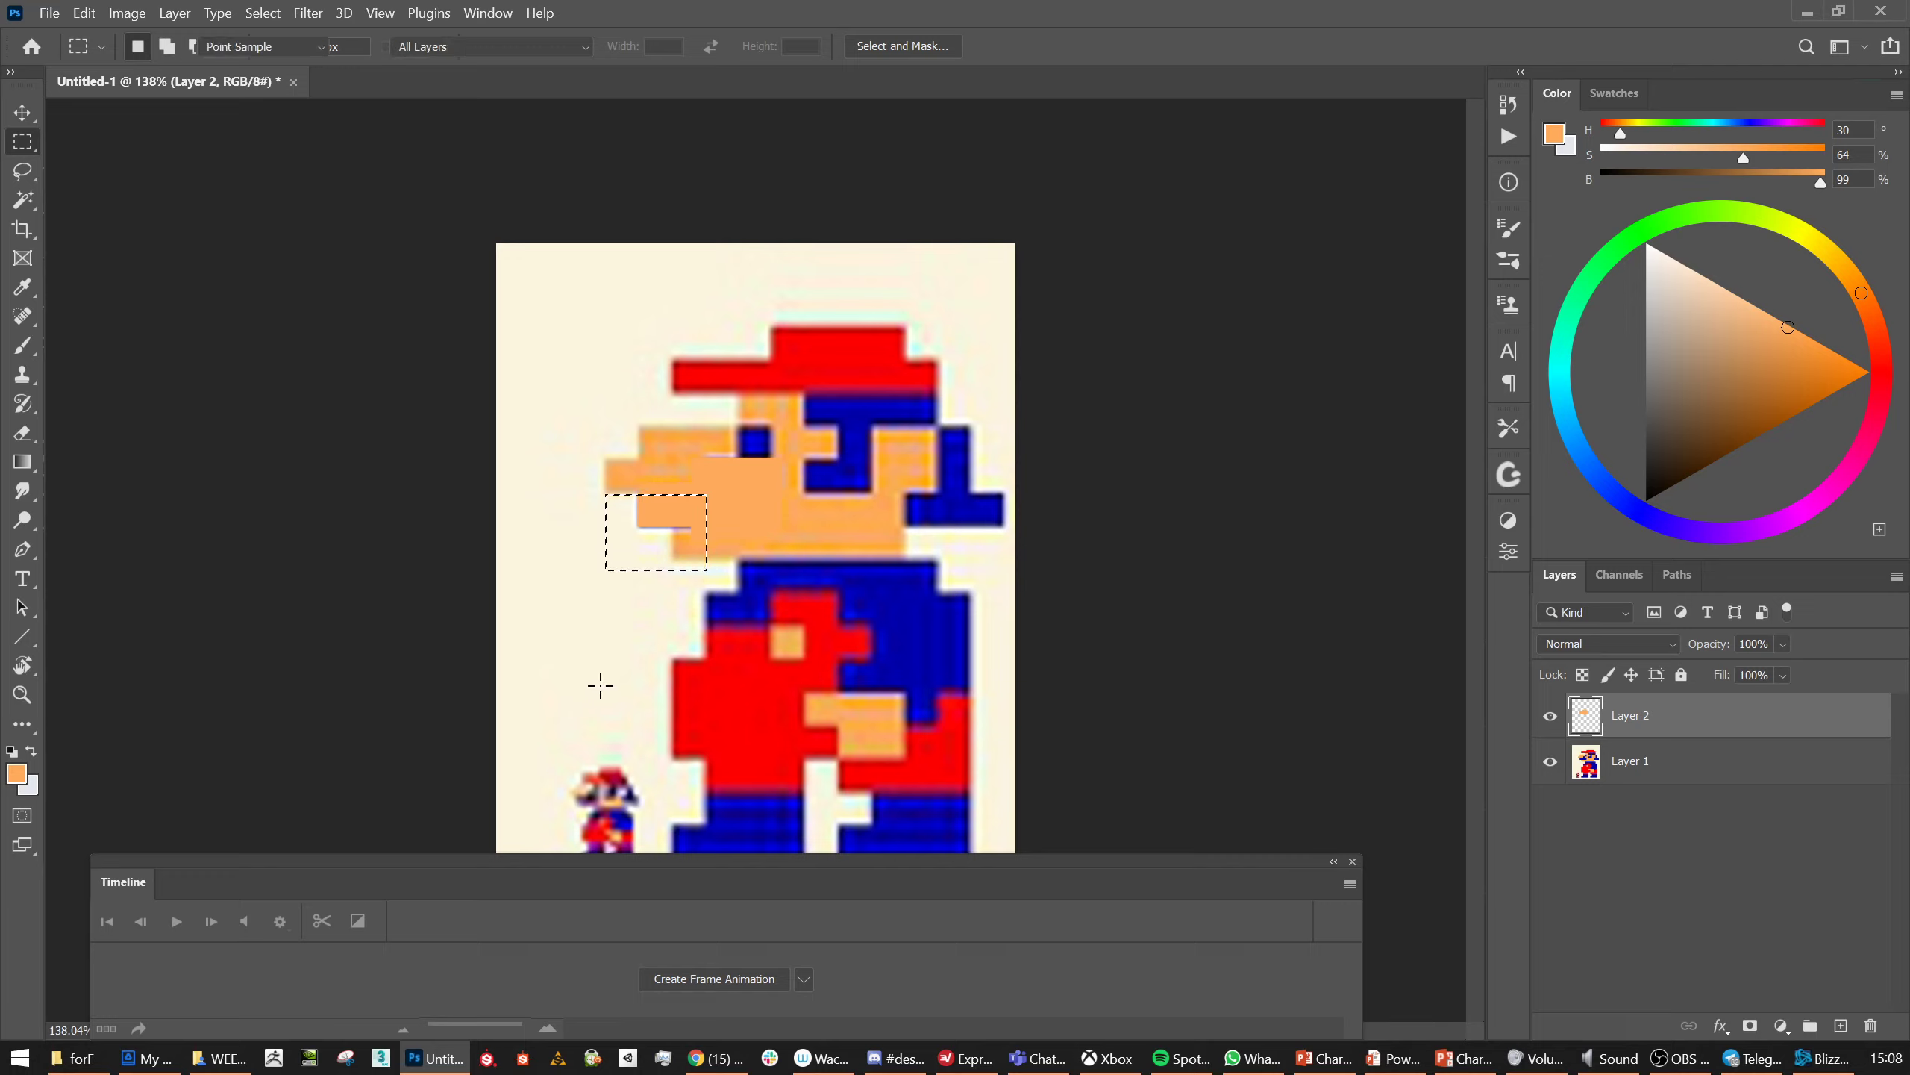
key("9")
left_click(616, 656)
key("alt+BackSpace")
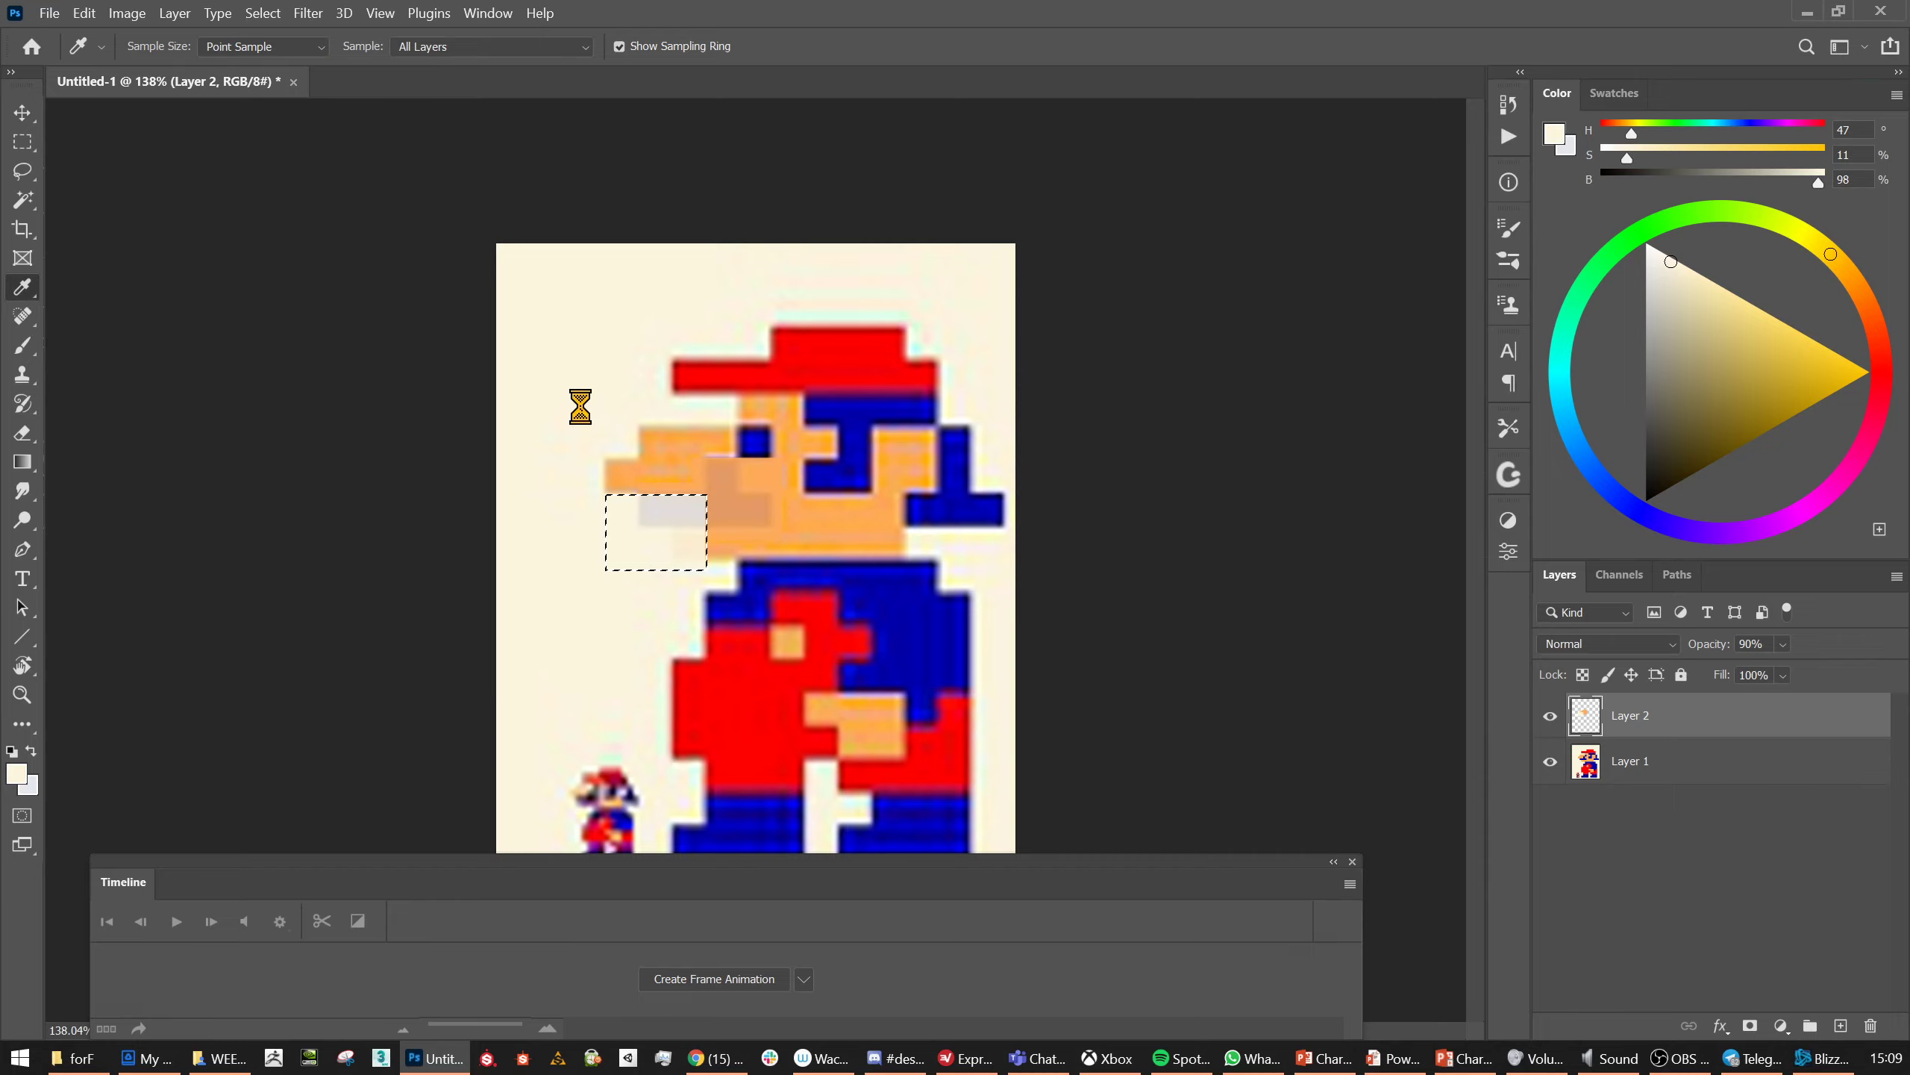
key("ctrl+s")
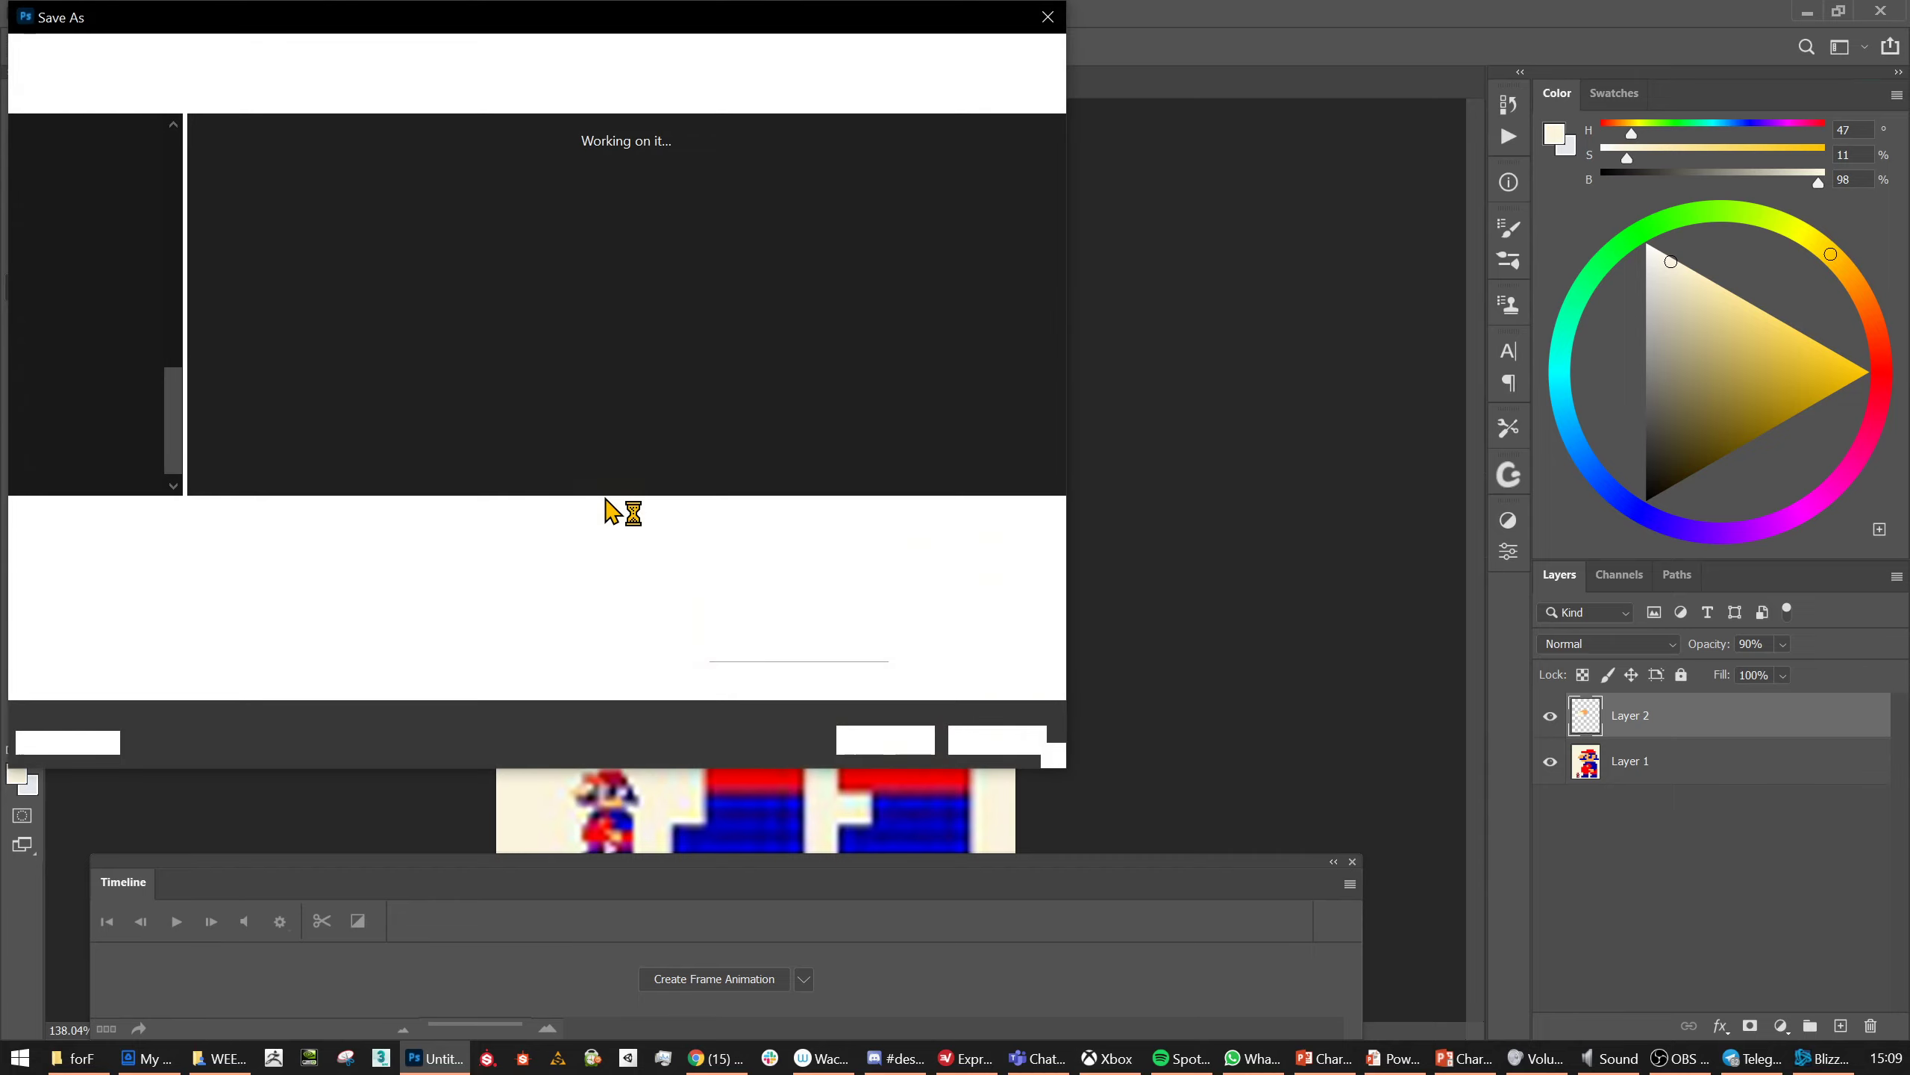
key("Escape")
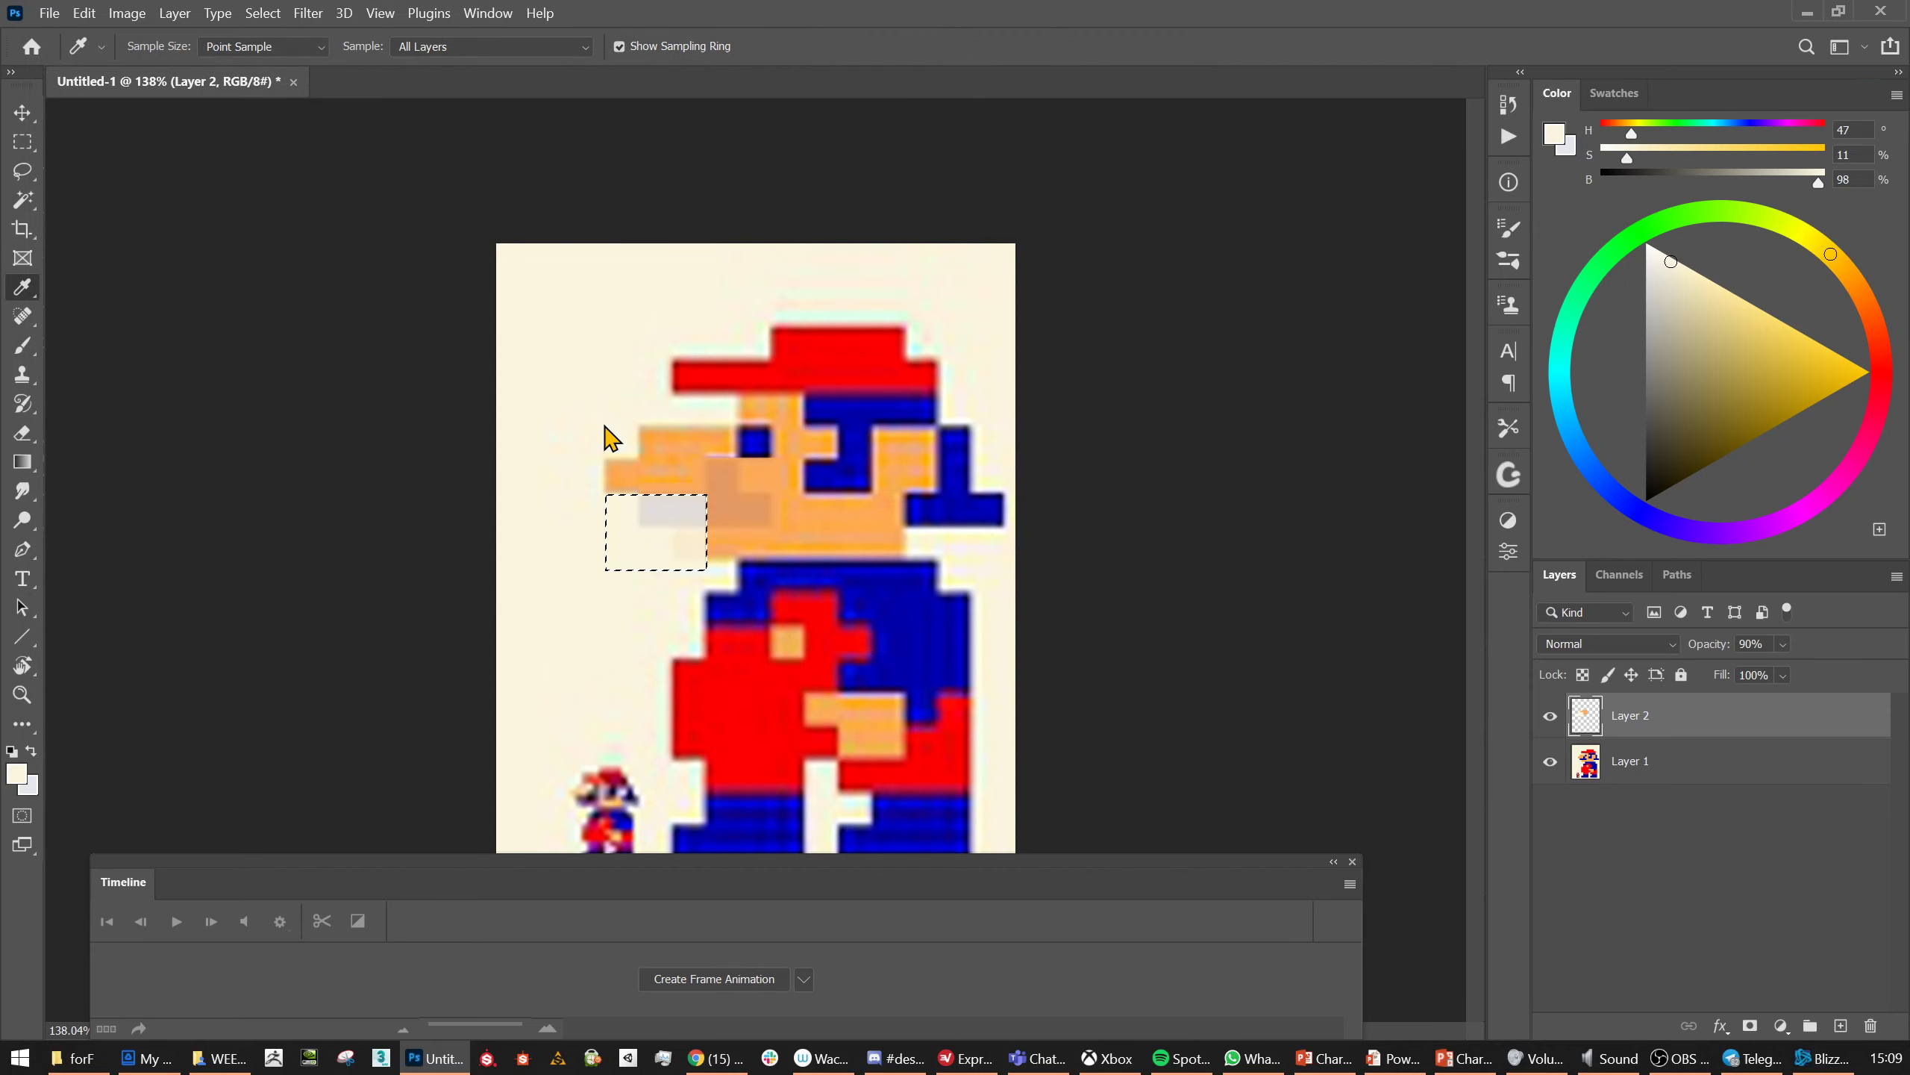
Shorten the nose by selecting its tip with two combined rectangles and filling them with the cream background colour.
key("m")
left_click_drag(560, 435, 640, 500)
left_click_drag(596, 406, 667, 500)
key("alt+BackSpace")
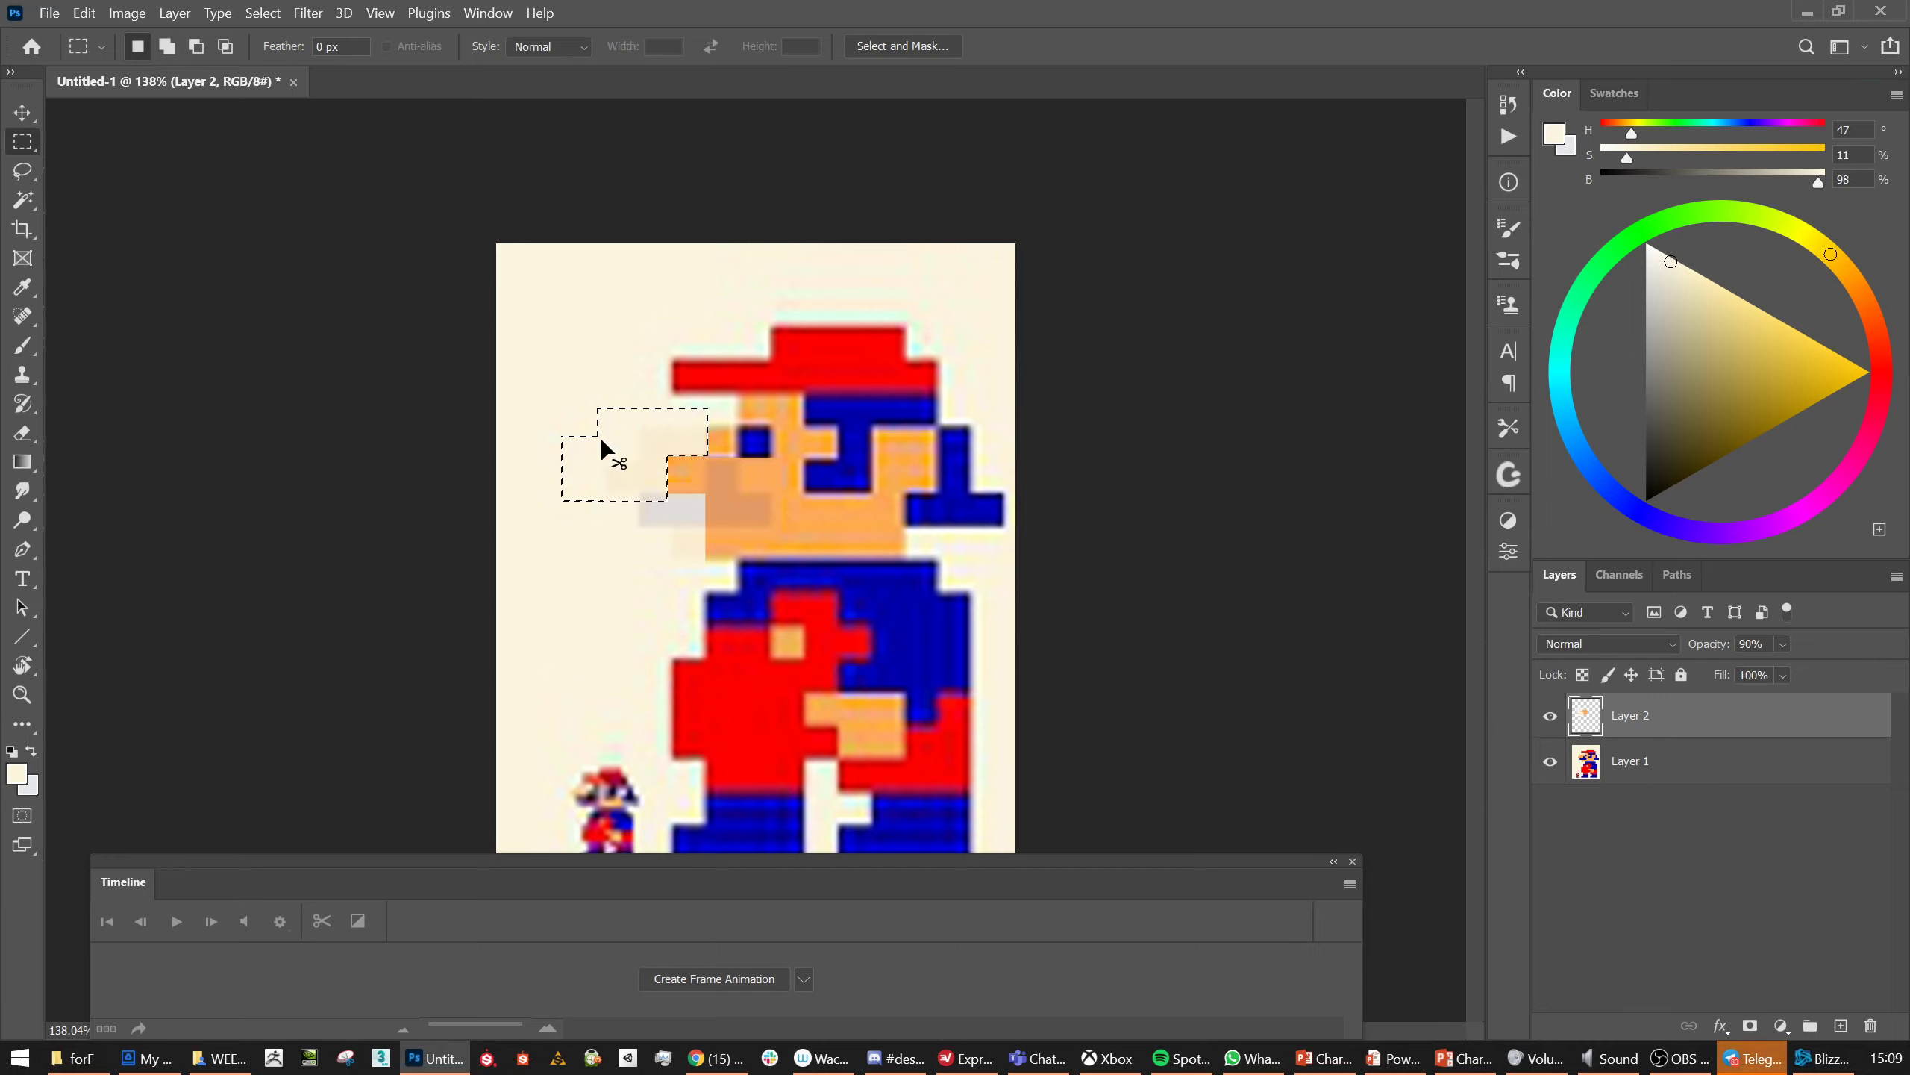
key("ctrl+d")
key("ctrl+minus")
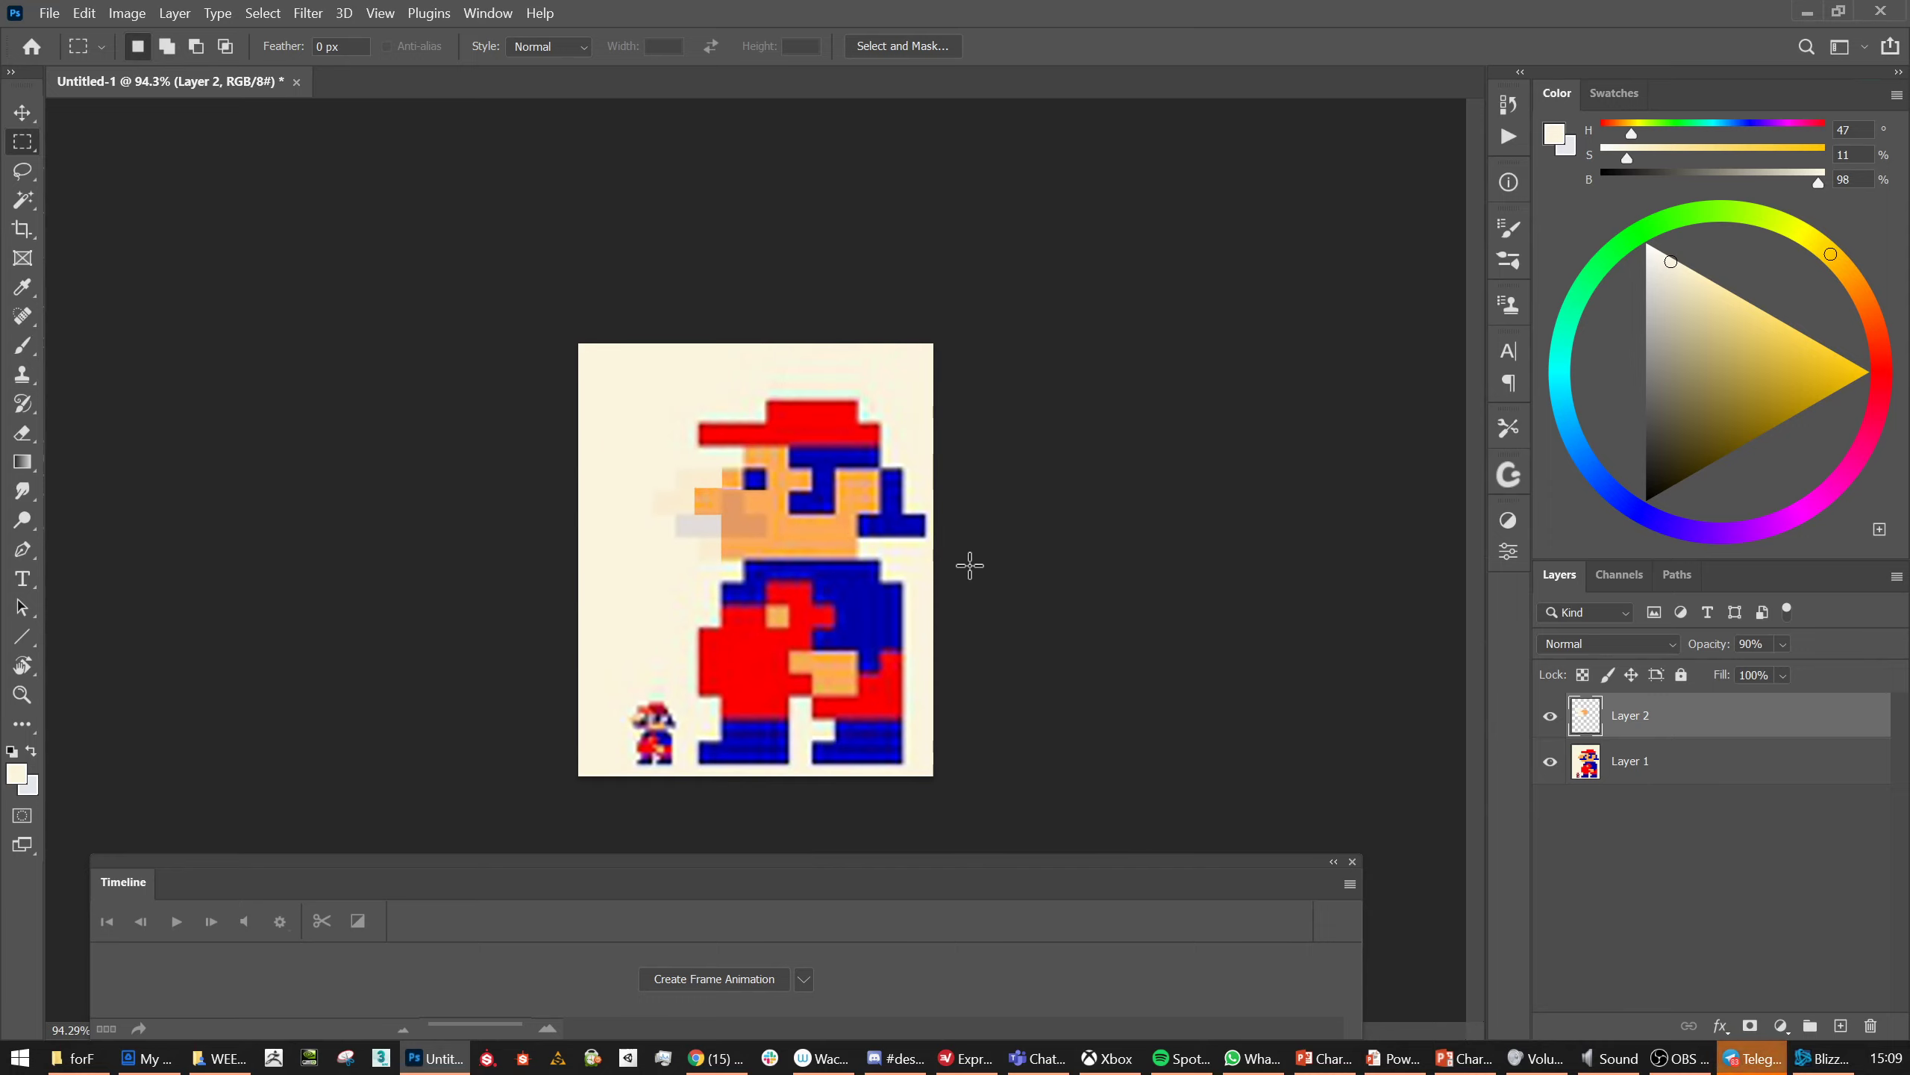
Toggle Layer 2's visibility to compare the edited face with the original, and leave the layer hidden.
left_click(1552, 719)
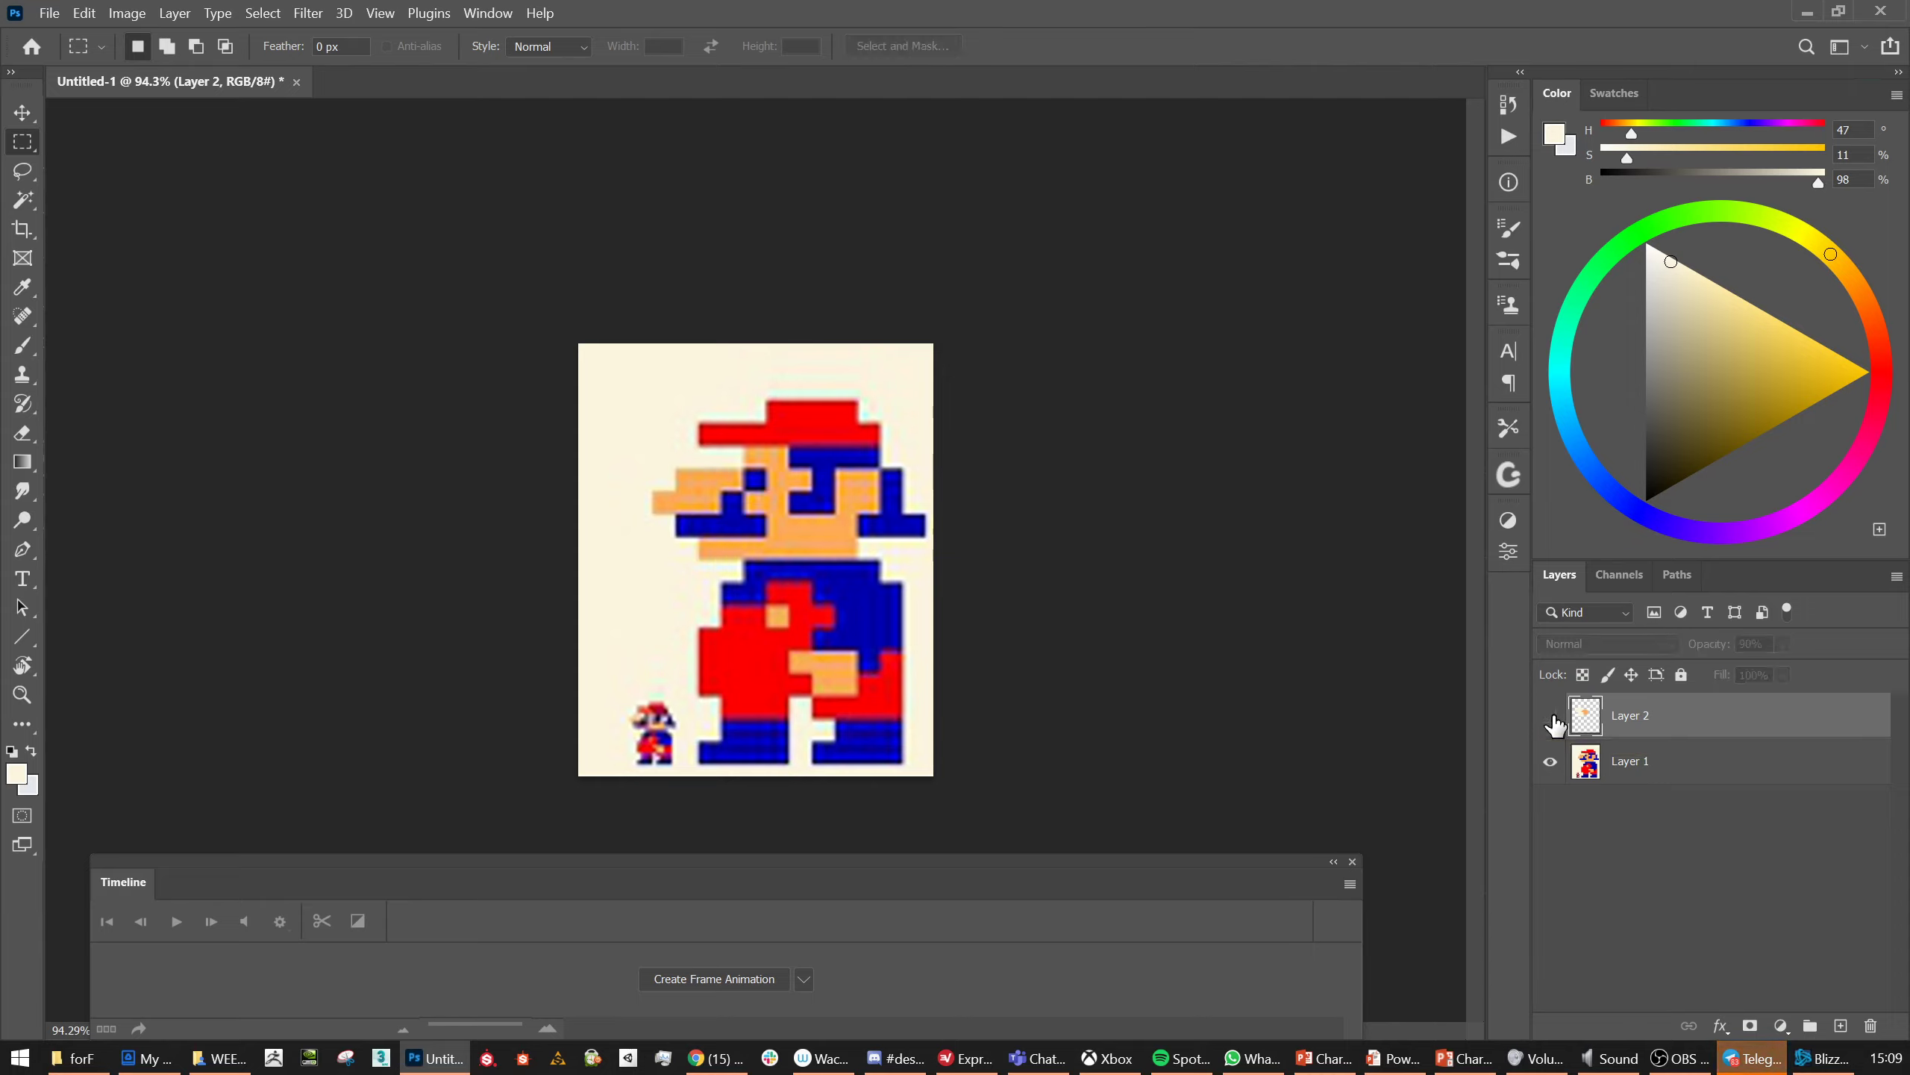
left_click(1553, 718)
left_click(1553, 719)
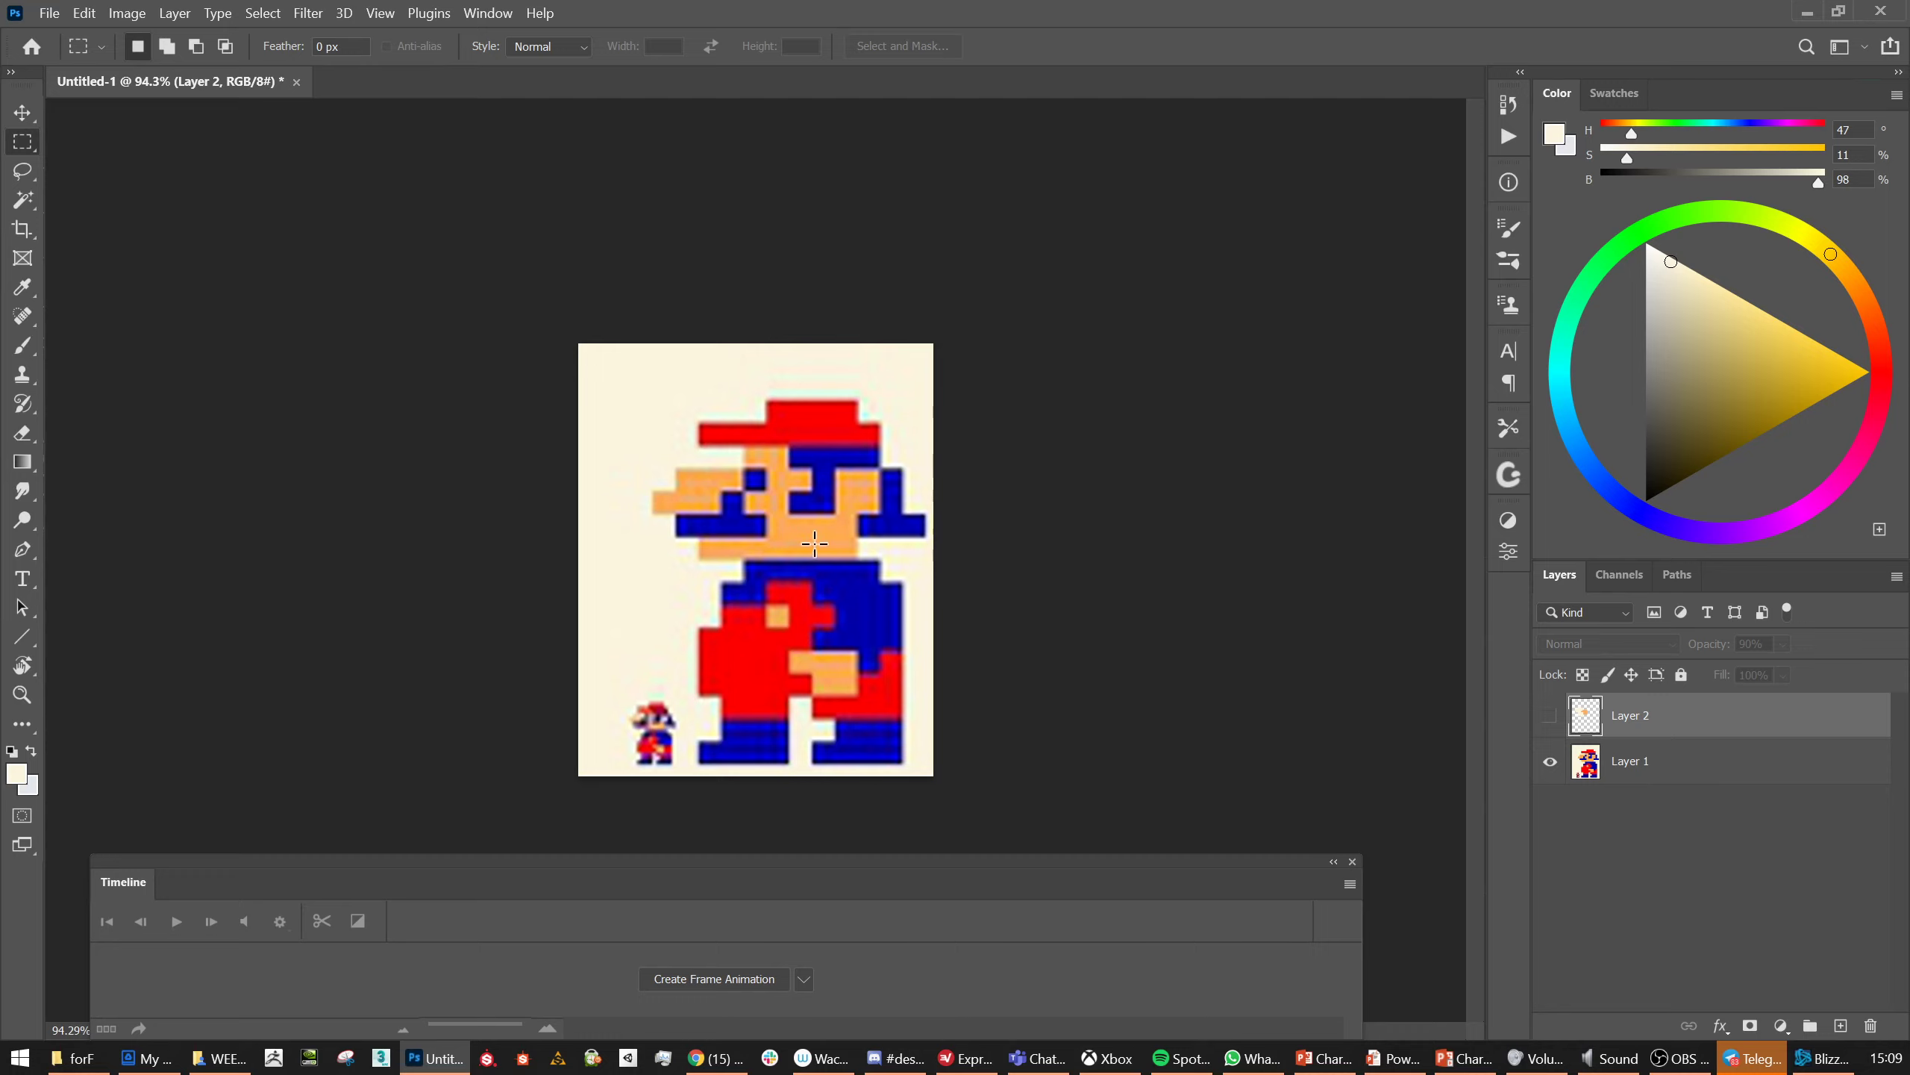
Outline the red cap with a rectangular selection and clear the selection.
scroll(813, 534, "up", 3)
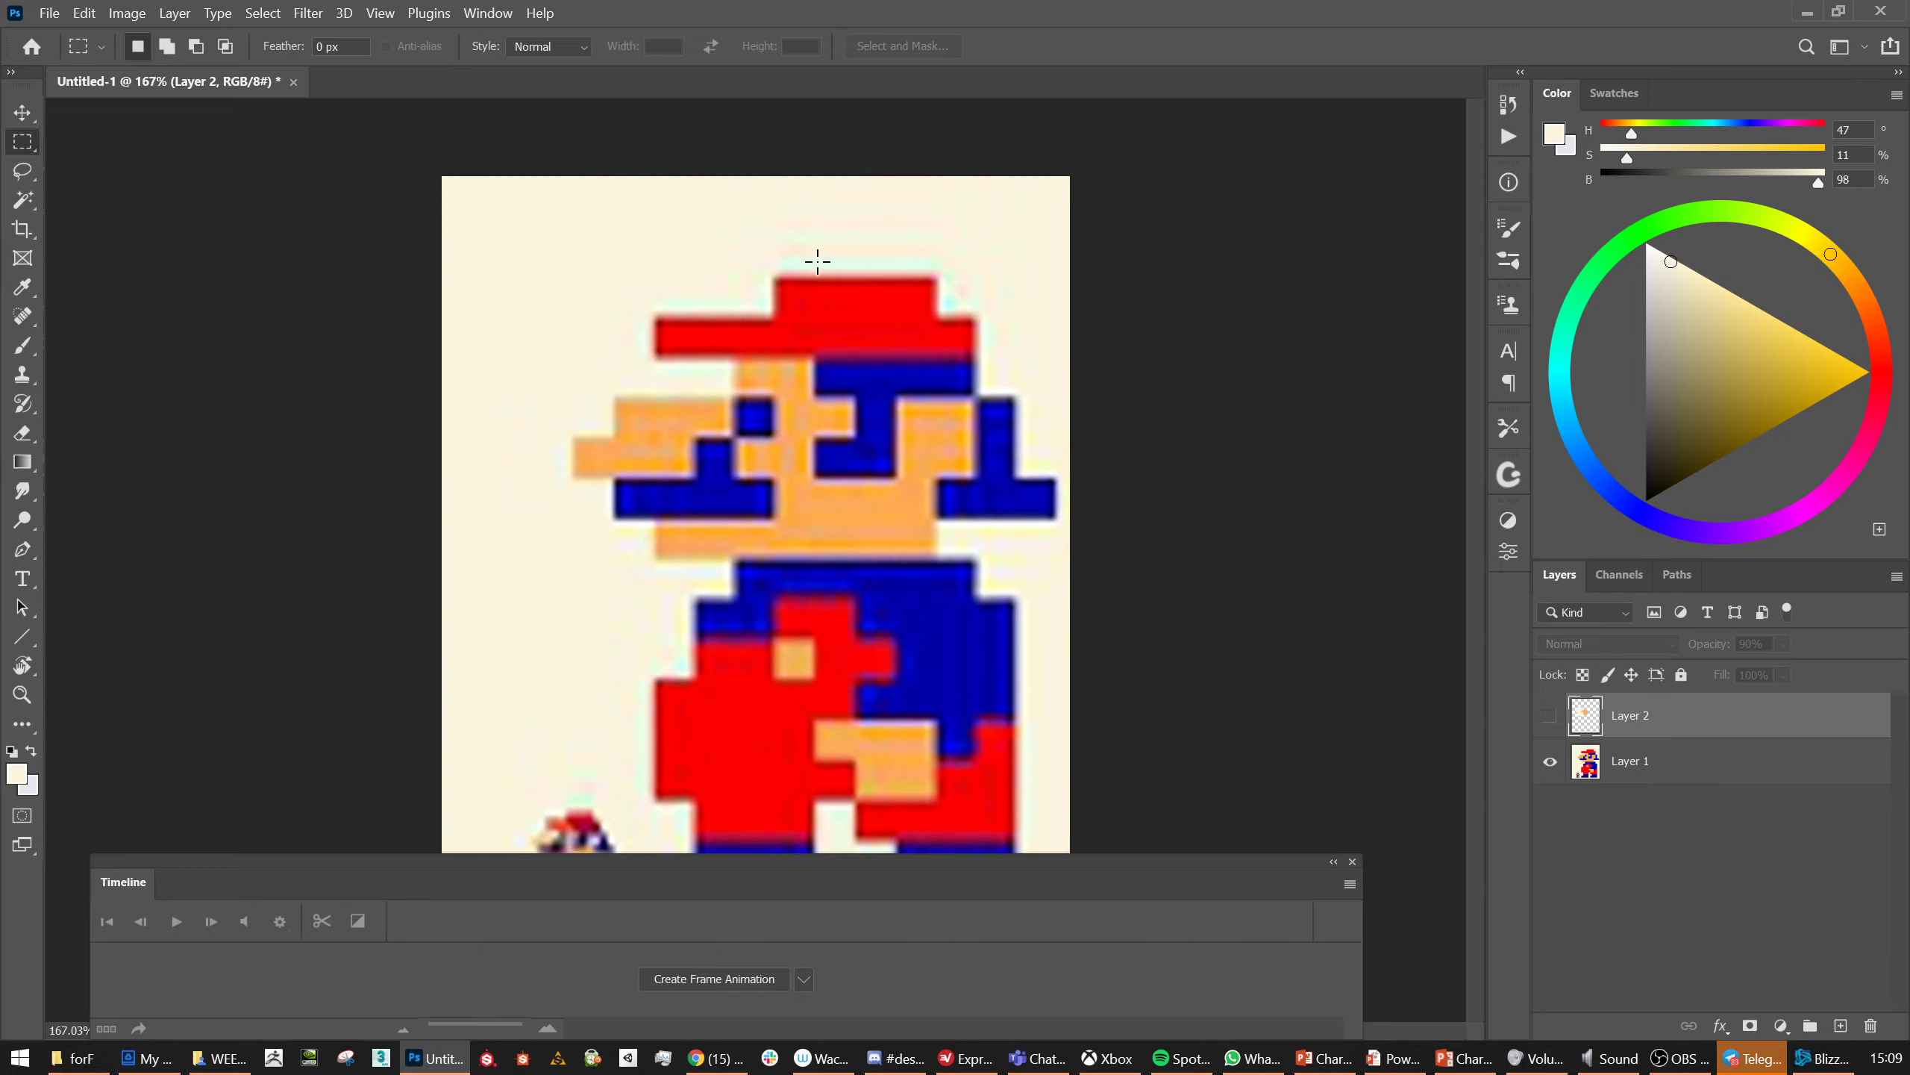
left_click_drag(601, 220, 983, 358)
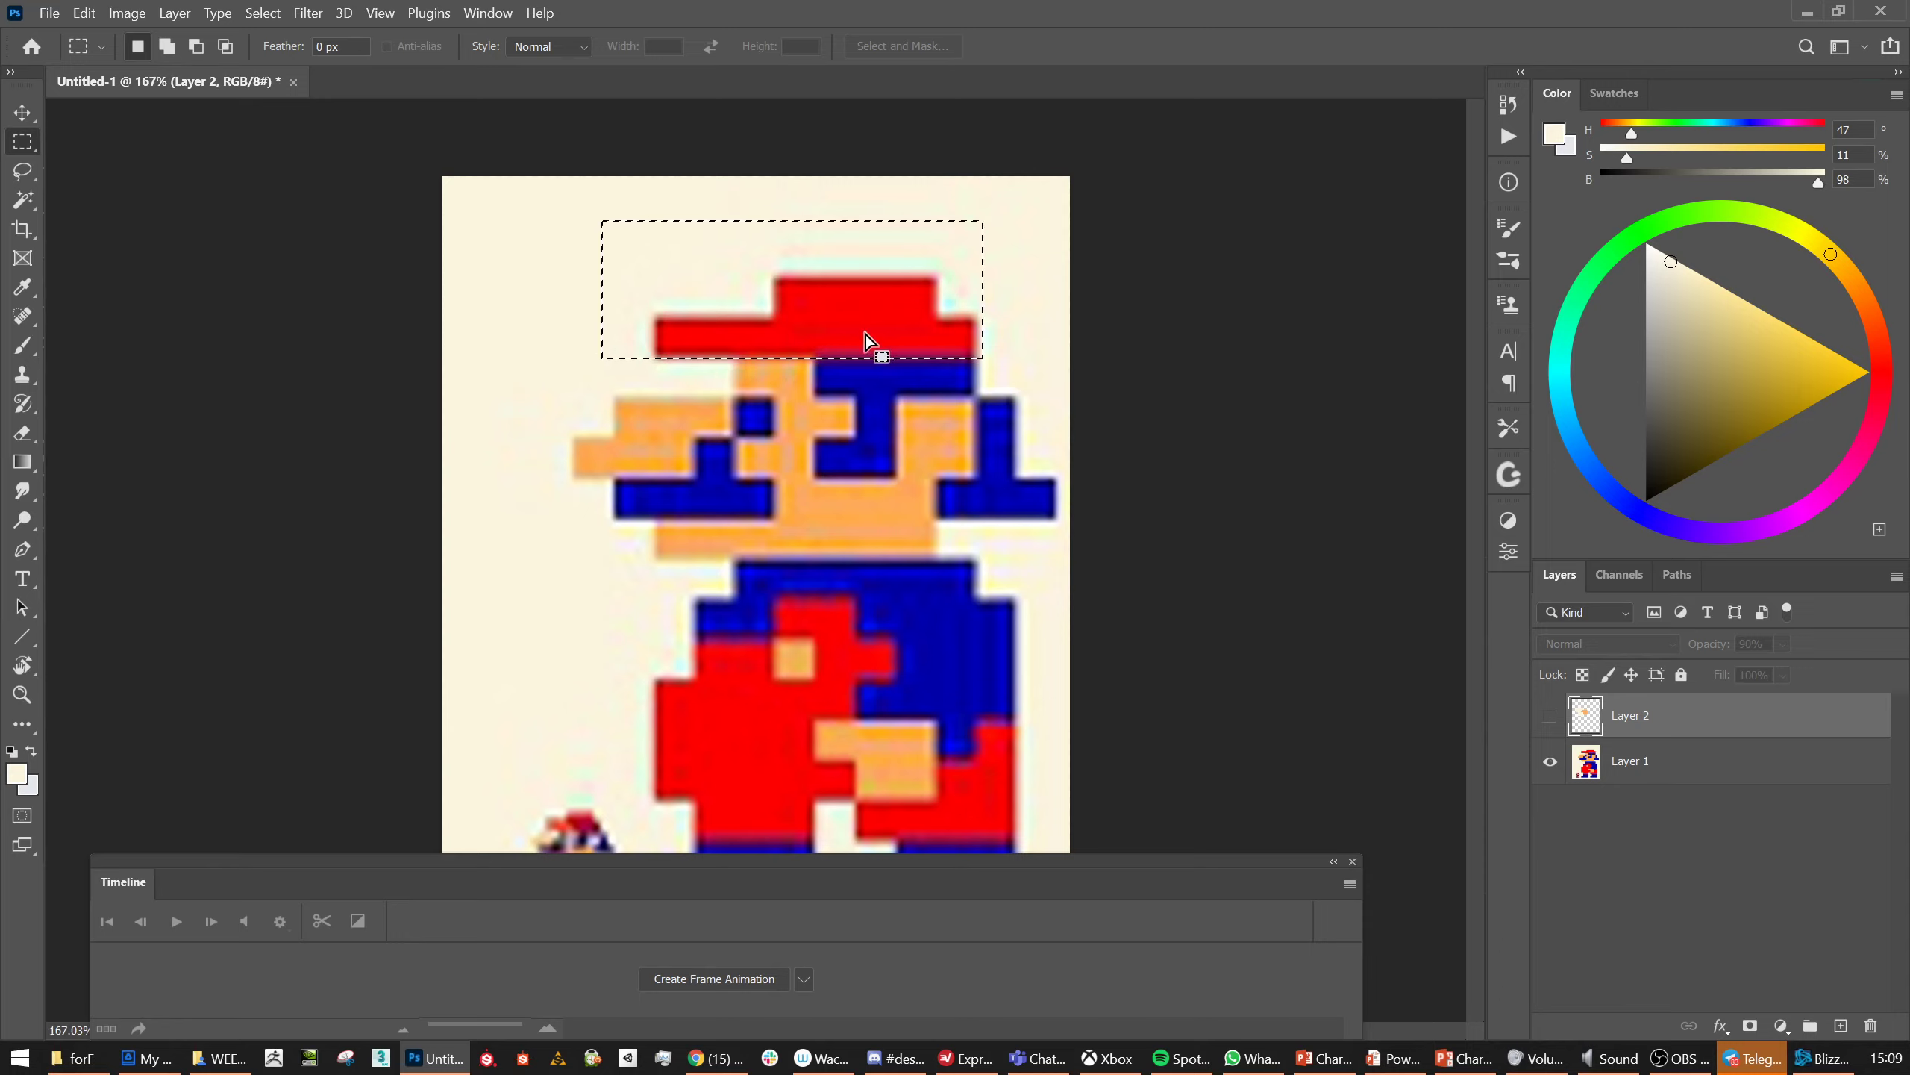
key("ctrl+d")
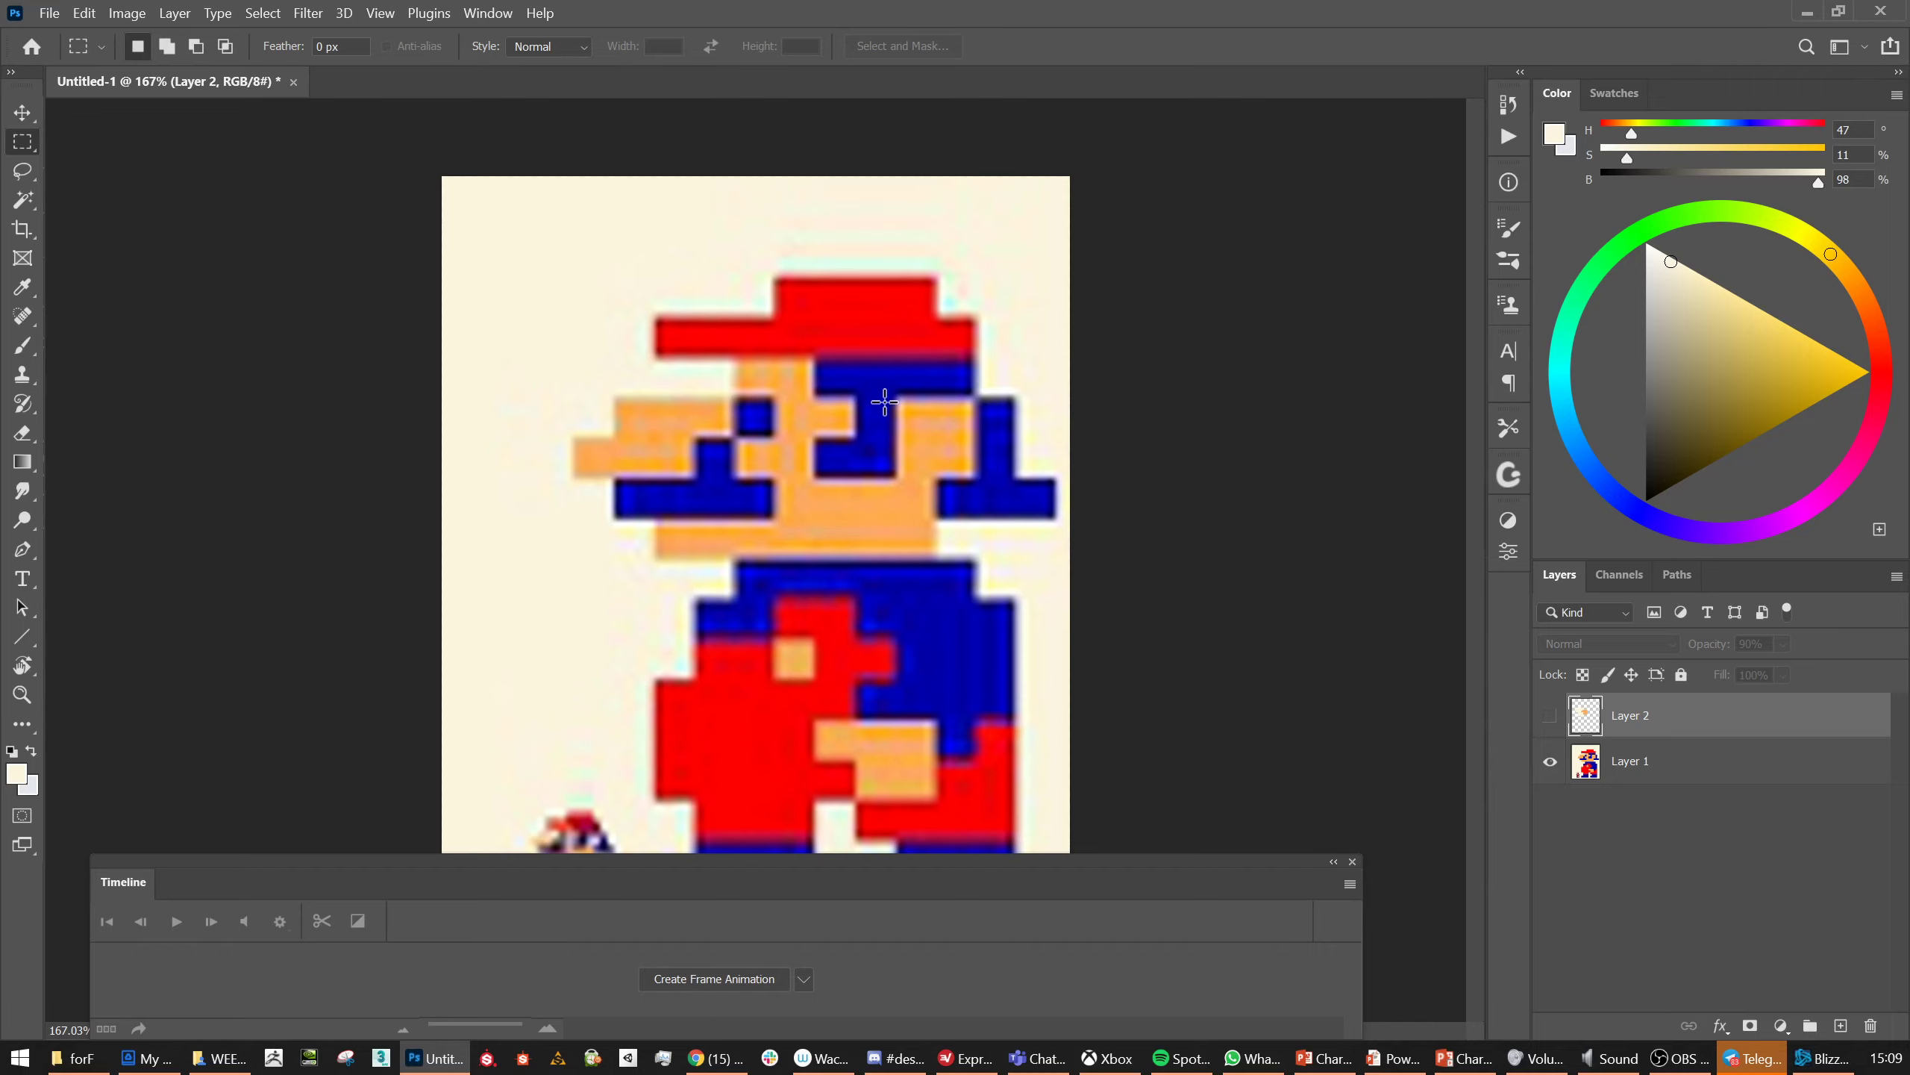
scroll(888, 401, "down", 2)
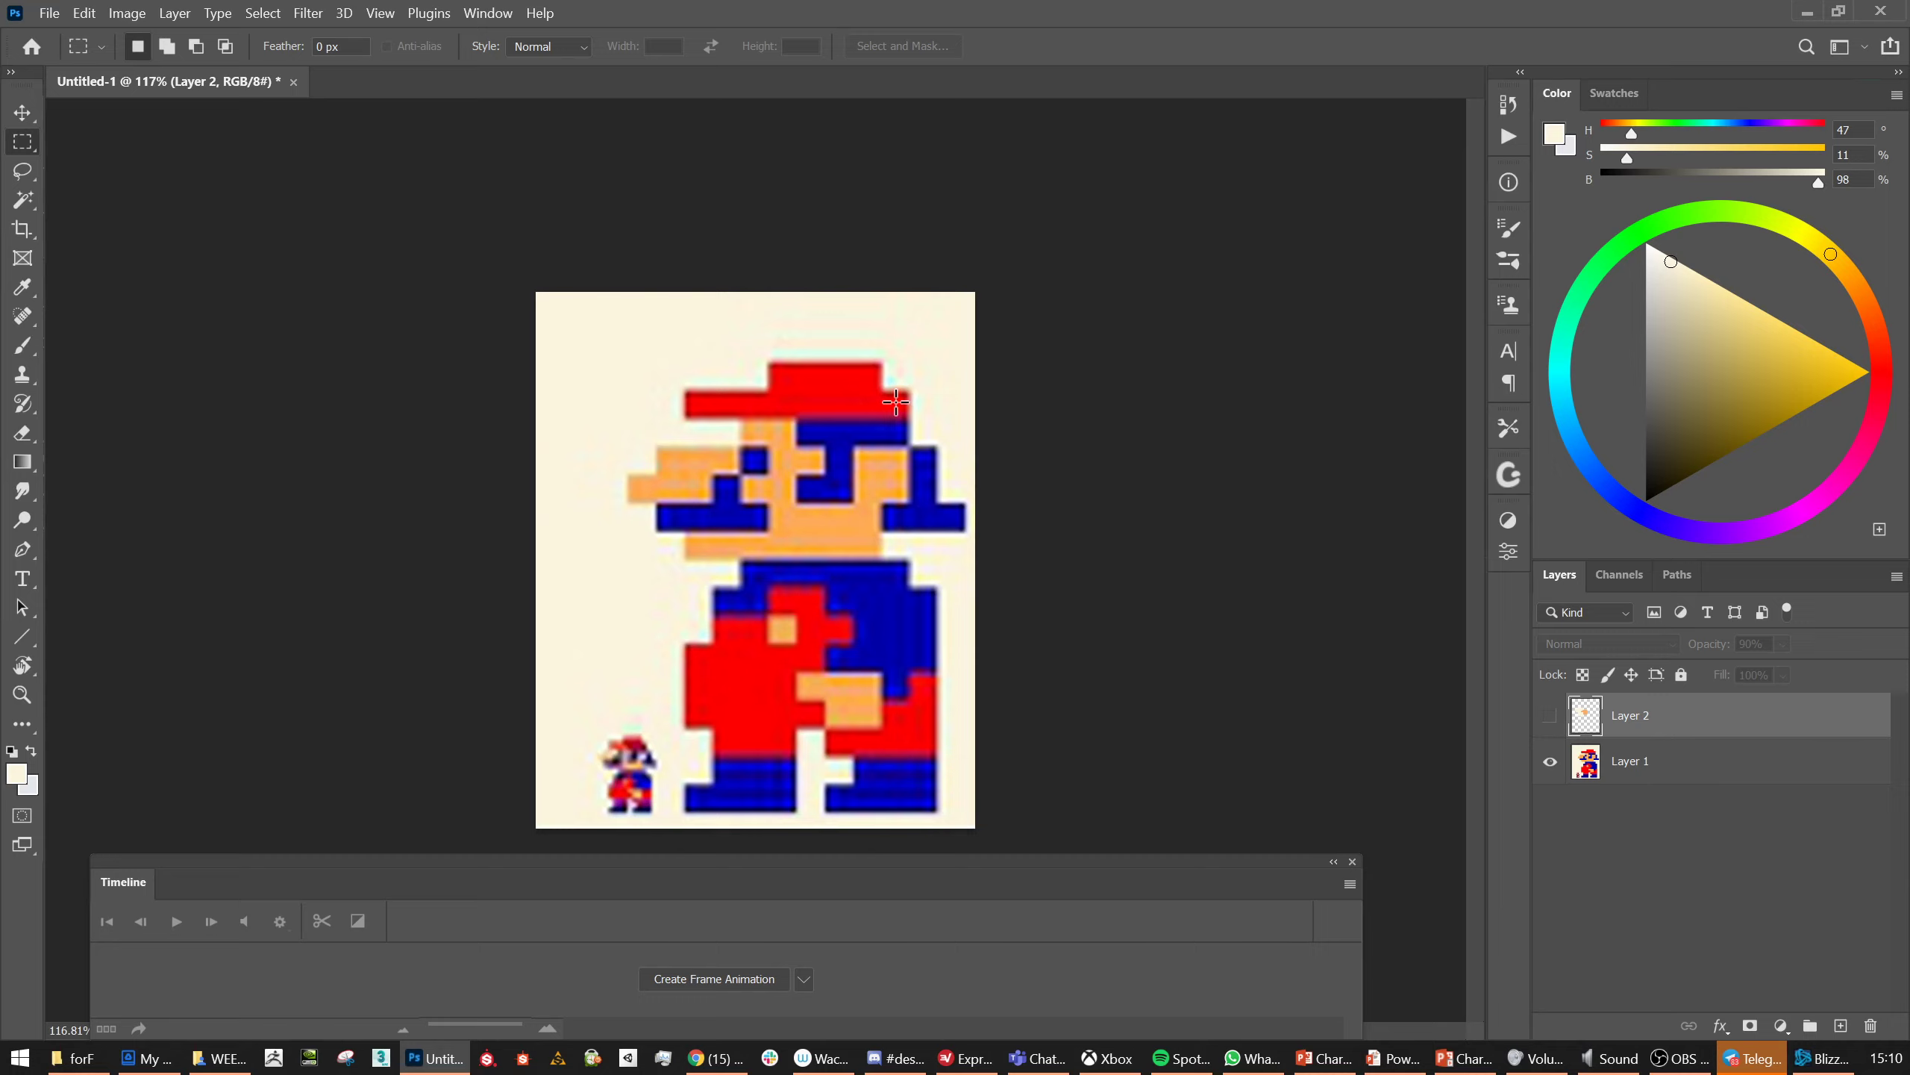
scroll(896, 402, "down", 1)
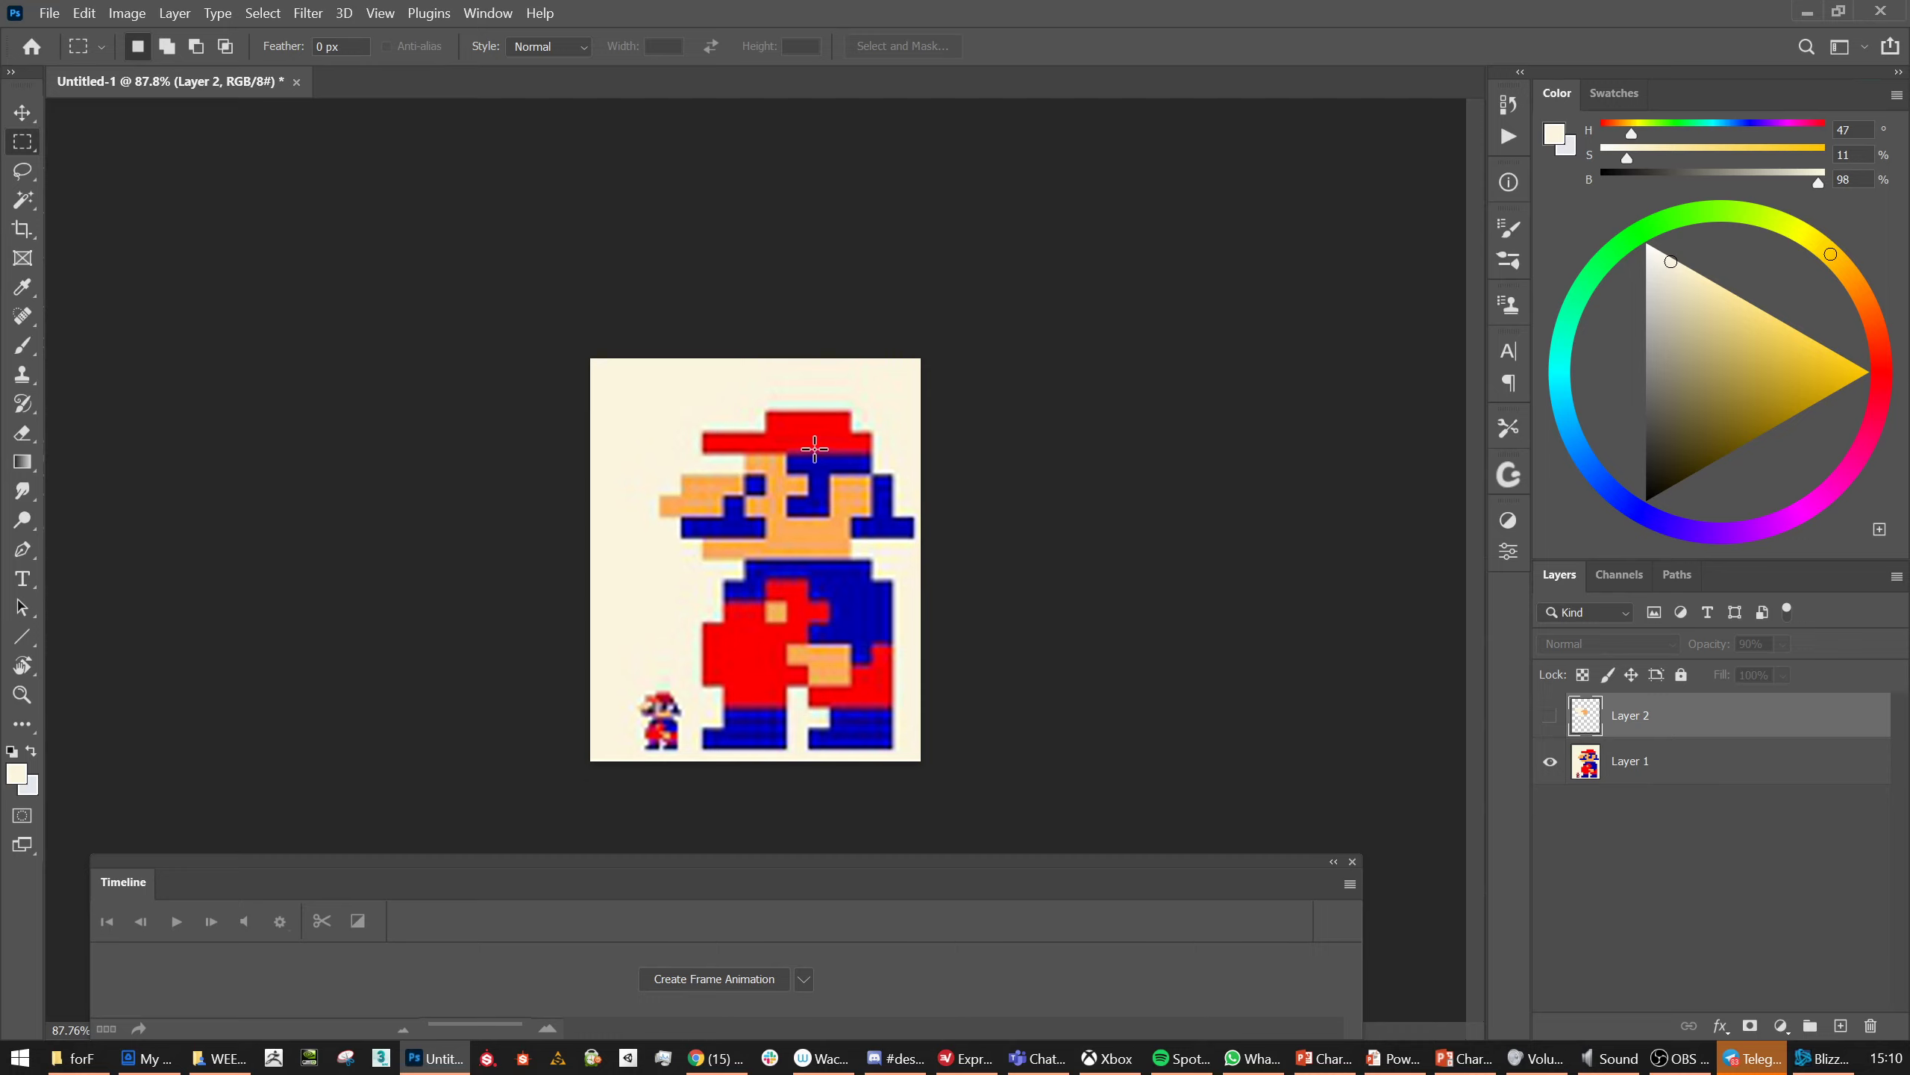
Select the upper part of the overalls on the chest with a rectangle and sample the shirt's dark blue.
scroll(791, 662, "up", 1)
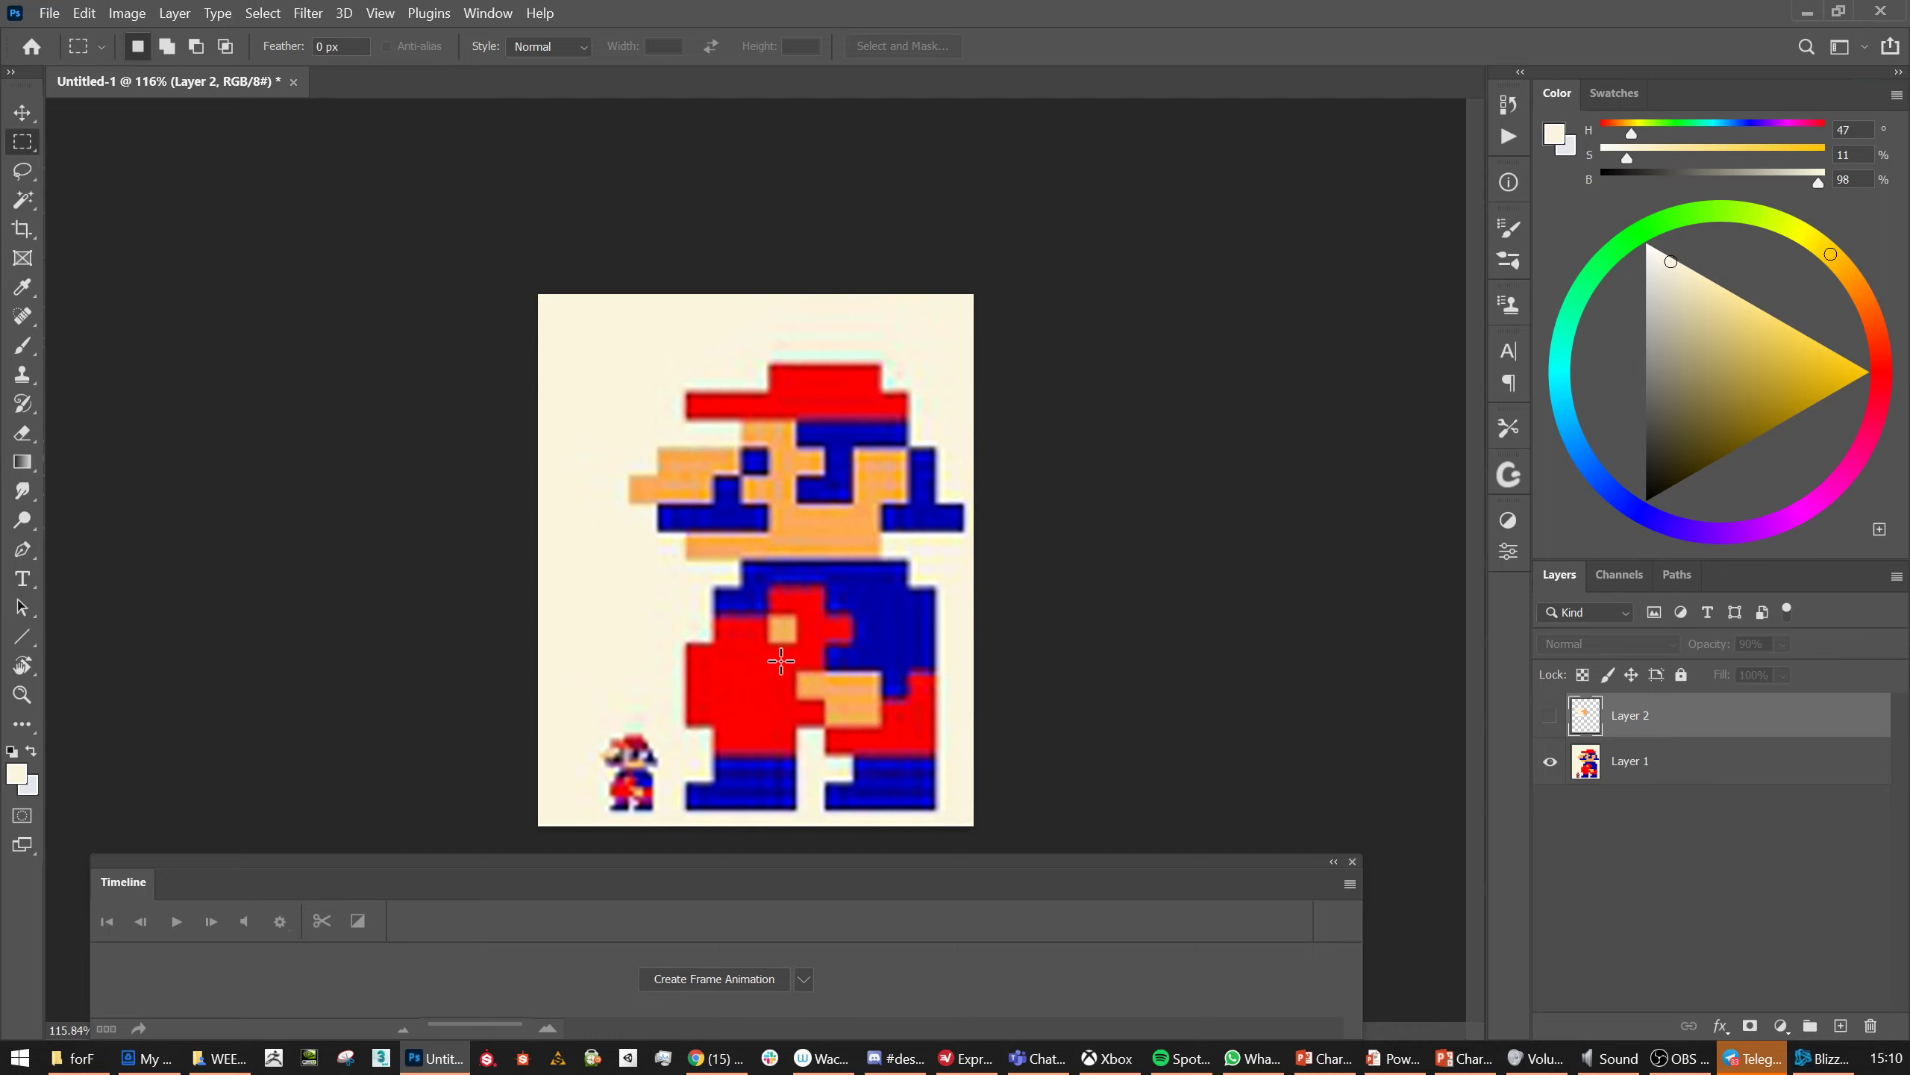
mouse_move(798, 600)
left_mouse_down()
mouse_move(827, 563)
mouse_move(831, 625)
mouse_move(826, 571)
mouse_move(818, 595)
left_mouse_up()
left_click(852, 643)
key("ctrl+z")
key("ctrl+z")
left_click_drag(712, 587, 877, 654)
key("i")
left_click(903, 632)
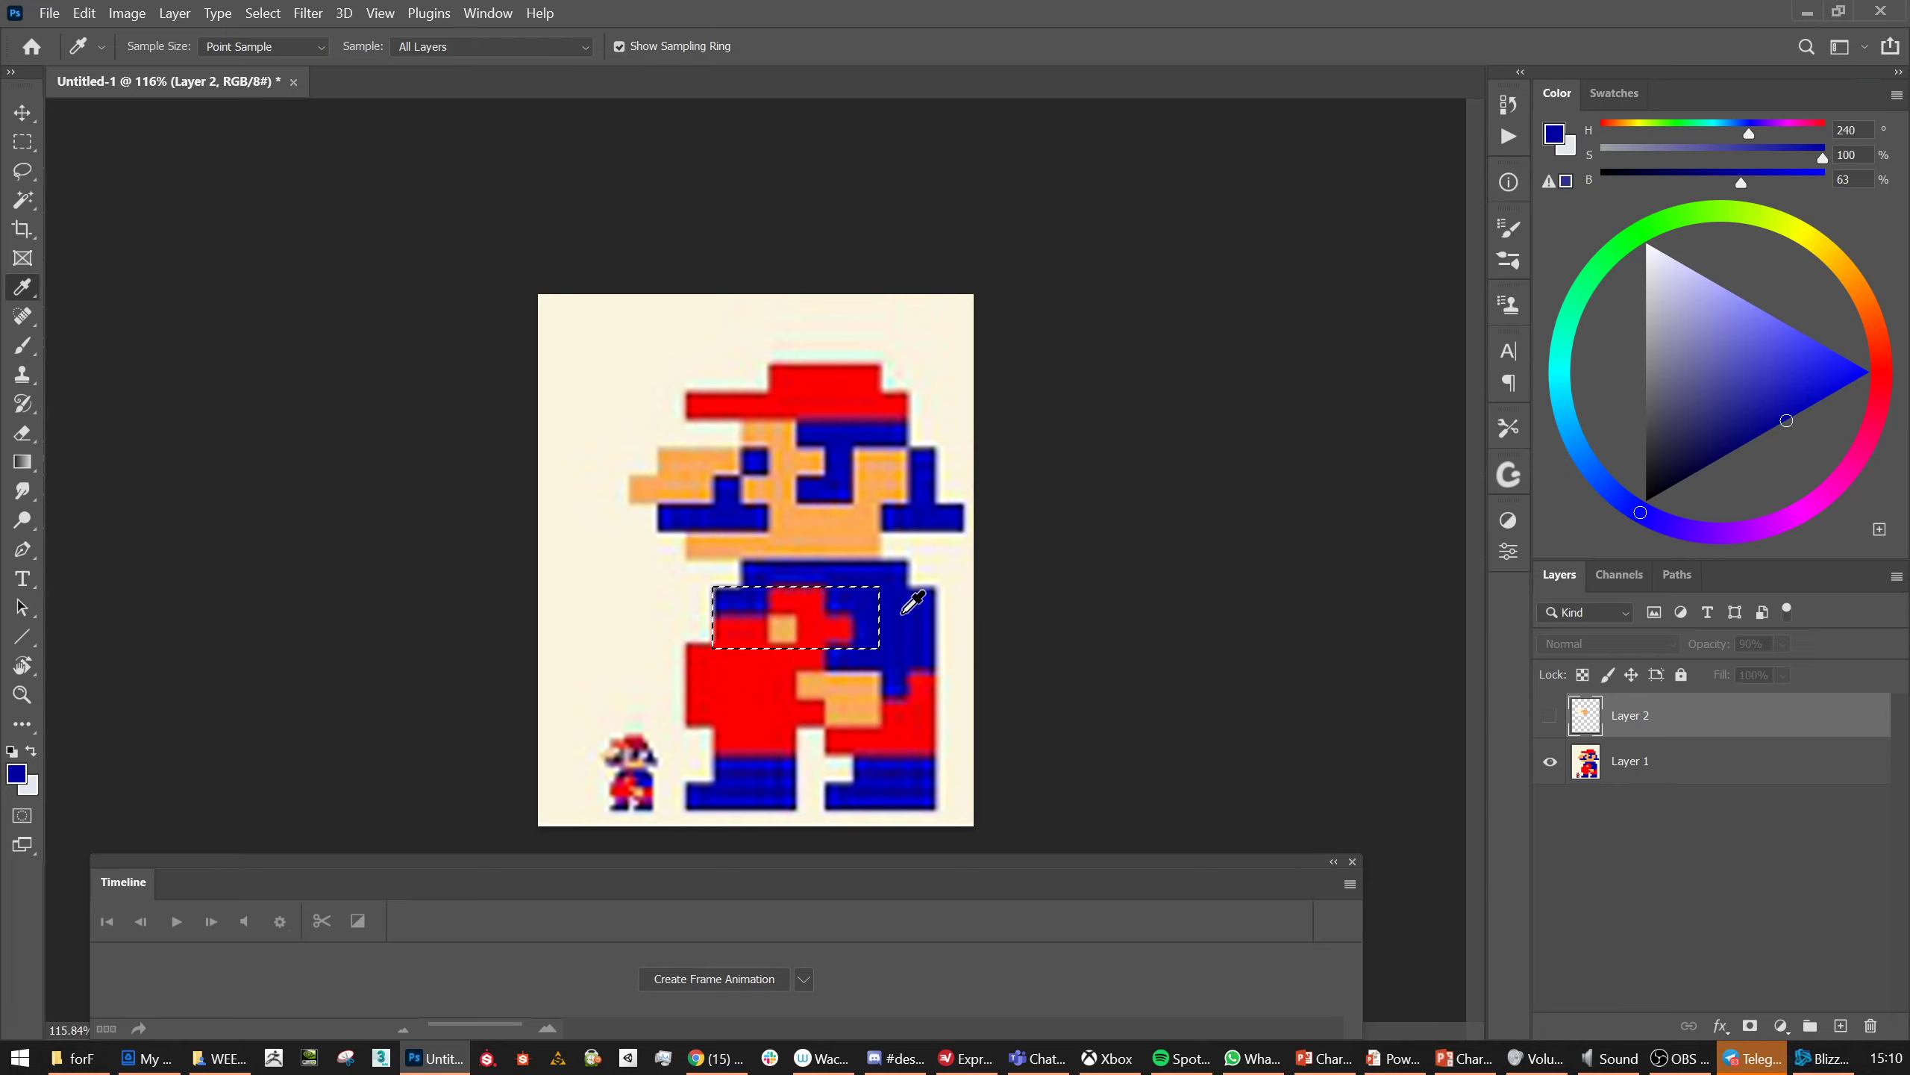
Keep Layer 2 hidden, add a new layer and fill the selected chest area on it with the sampled dark blue.
key("alt+BackSpace")
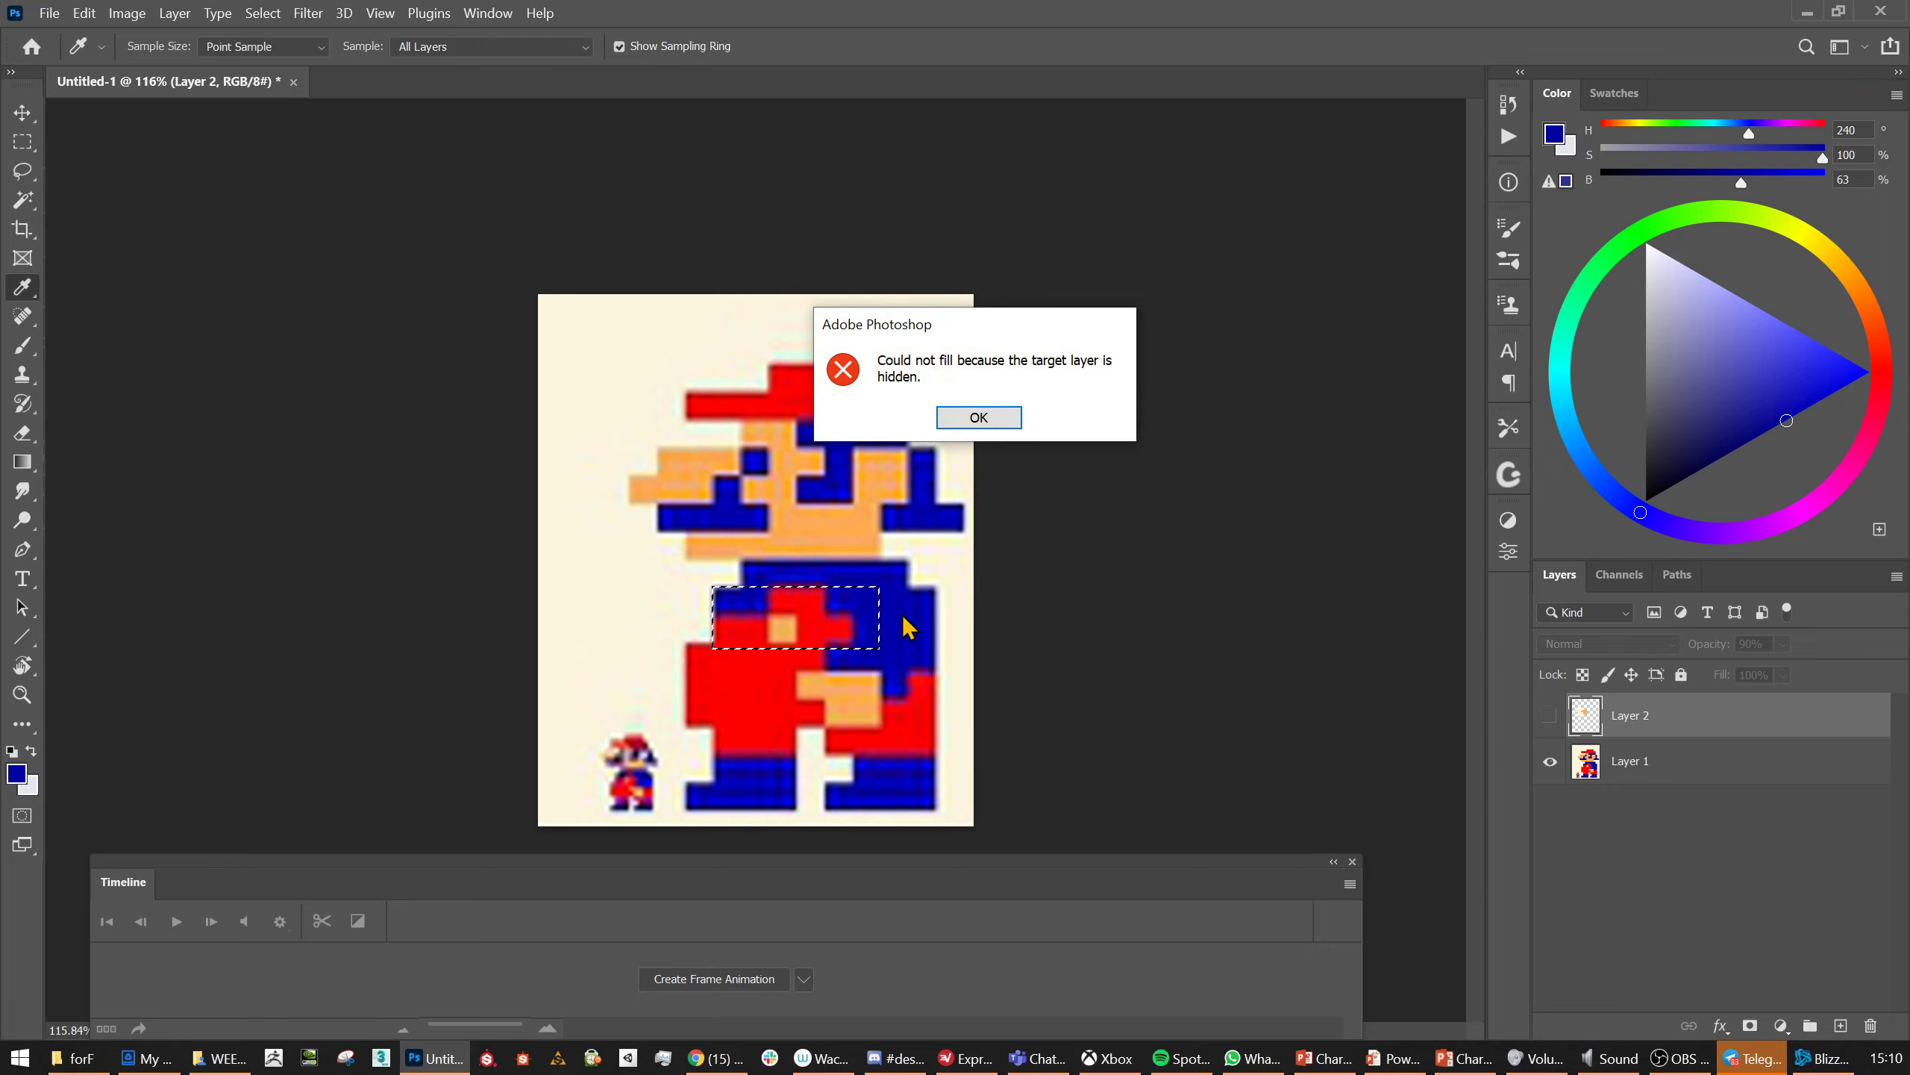
left_click(983, 416)
left_click(1549, 716)
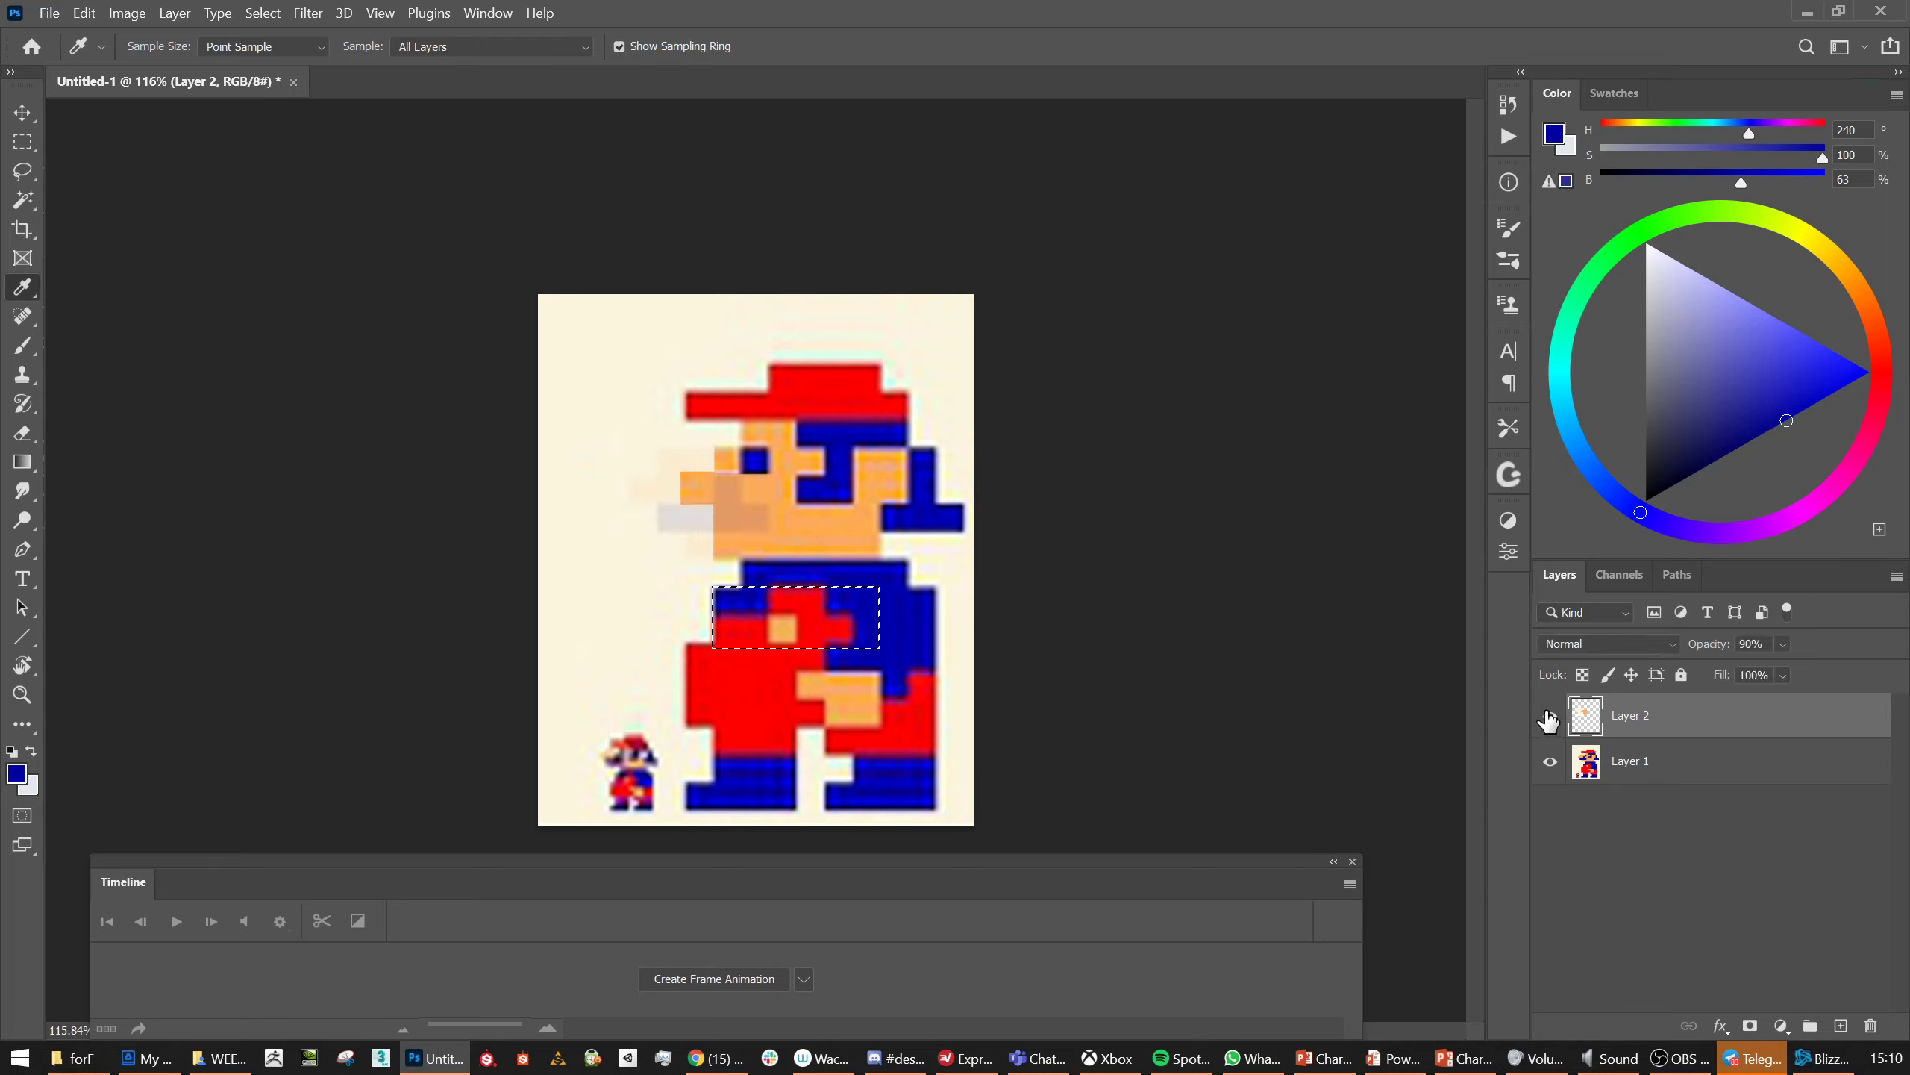
left_click(1550, 719)
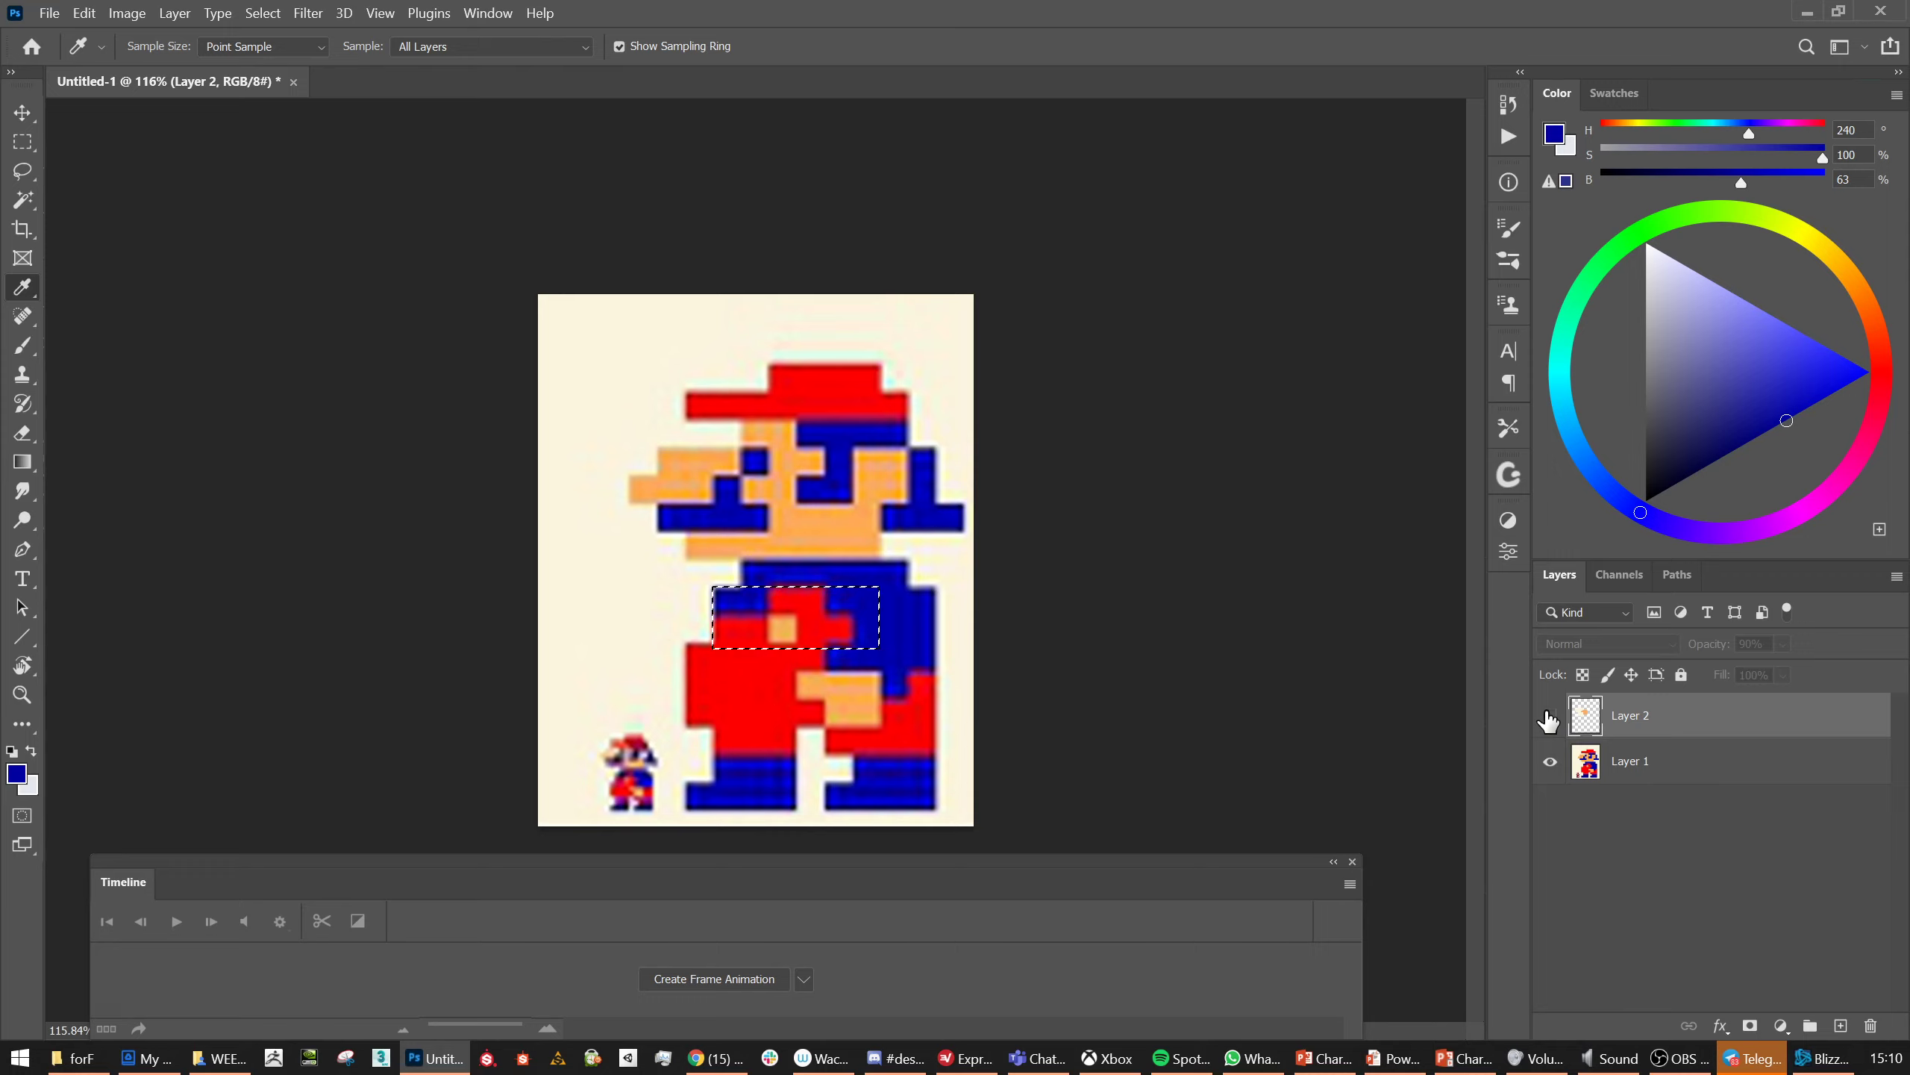
key("ctrl+shift+n")
key("Return")
key("alt+BackSpace")
key("ctrl+d")
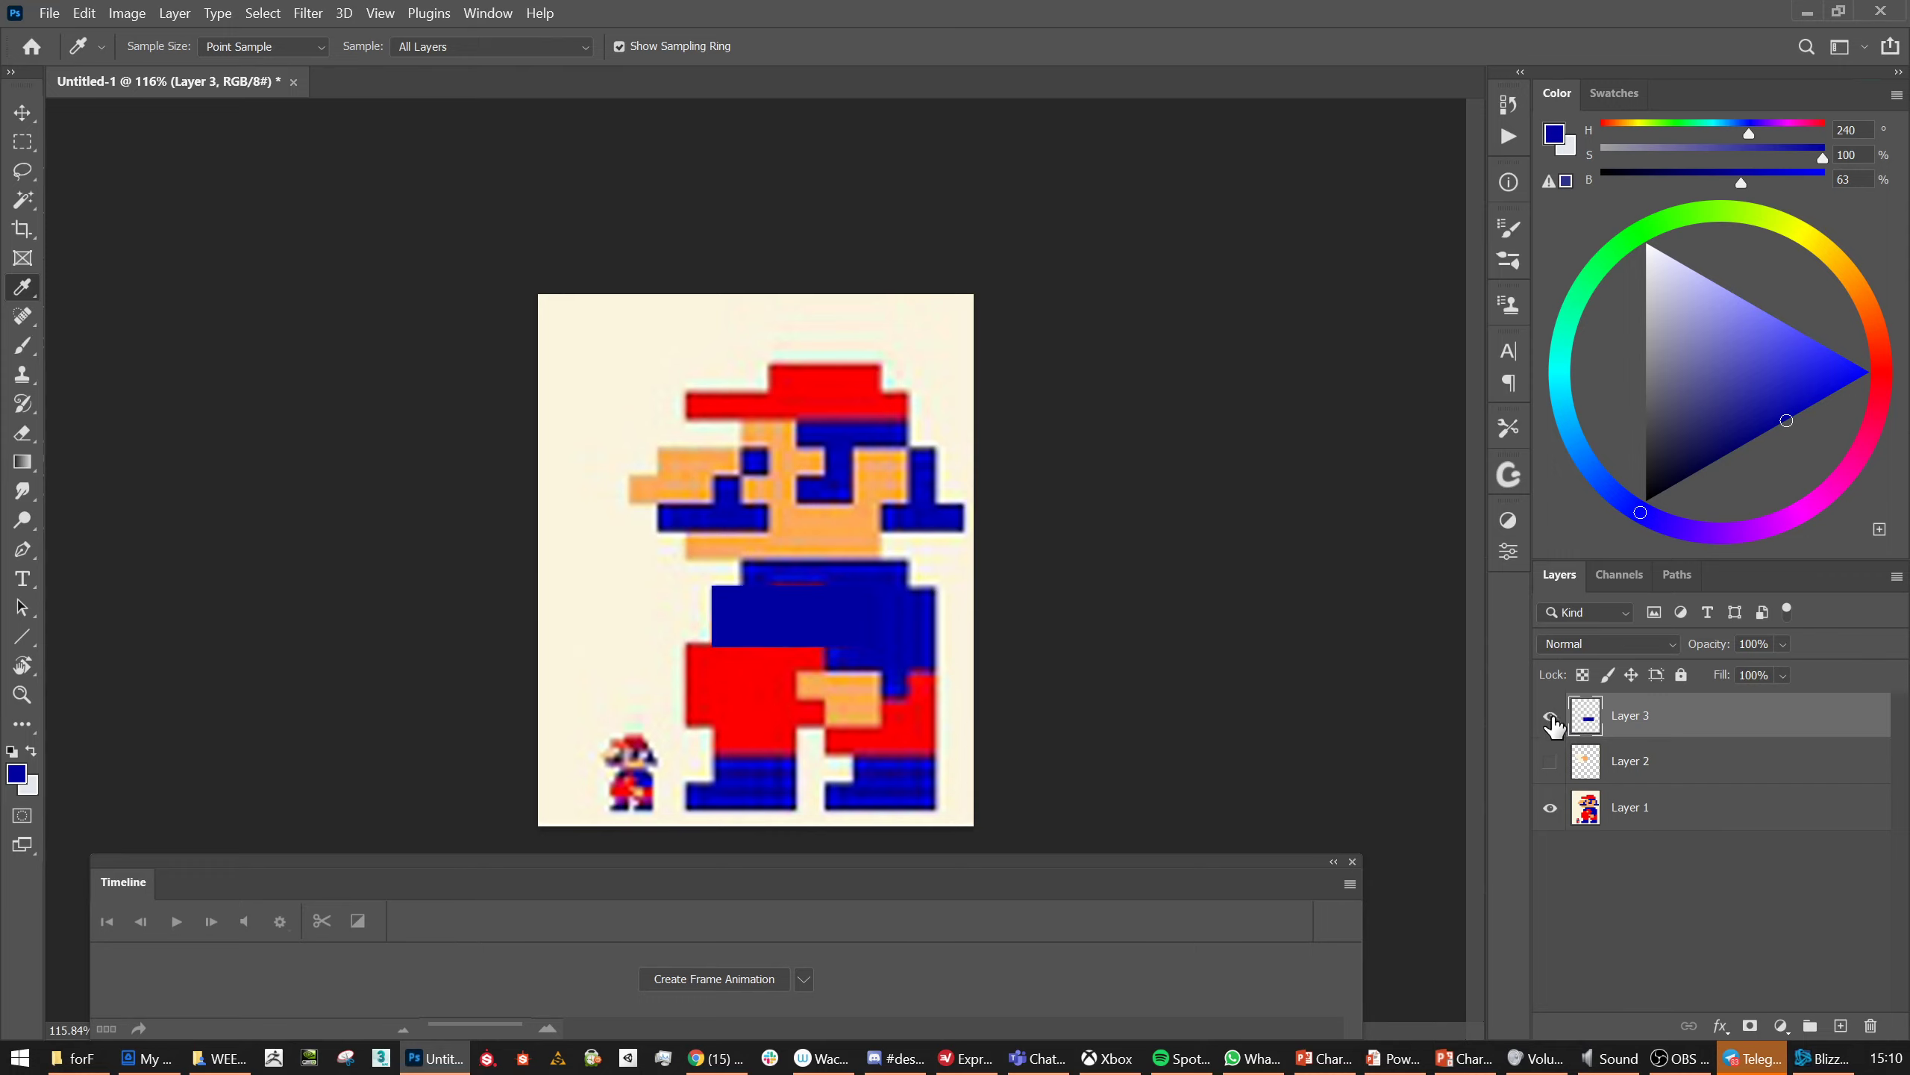
Extend the blue shirt downward by filling a thin rectangular strip across the top of the red trousers.
key("ctrl+minus")
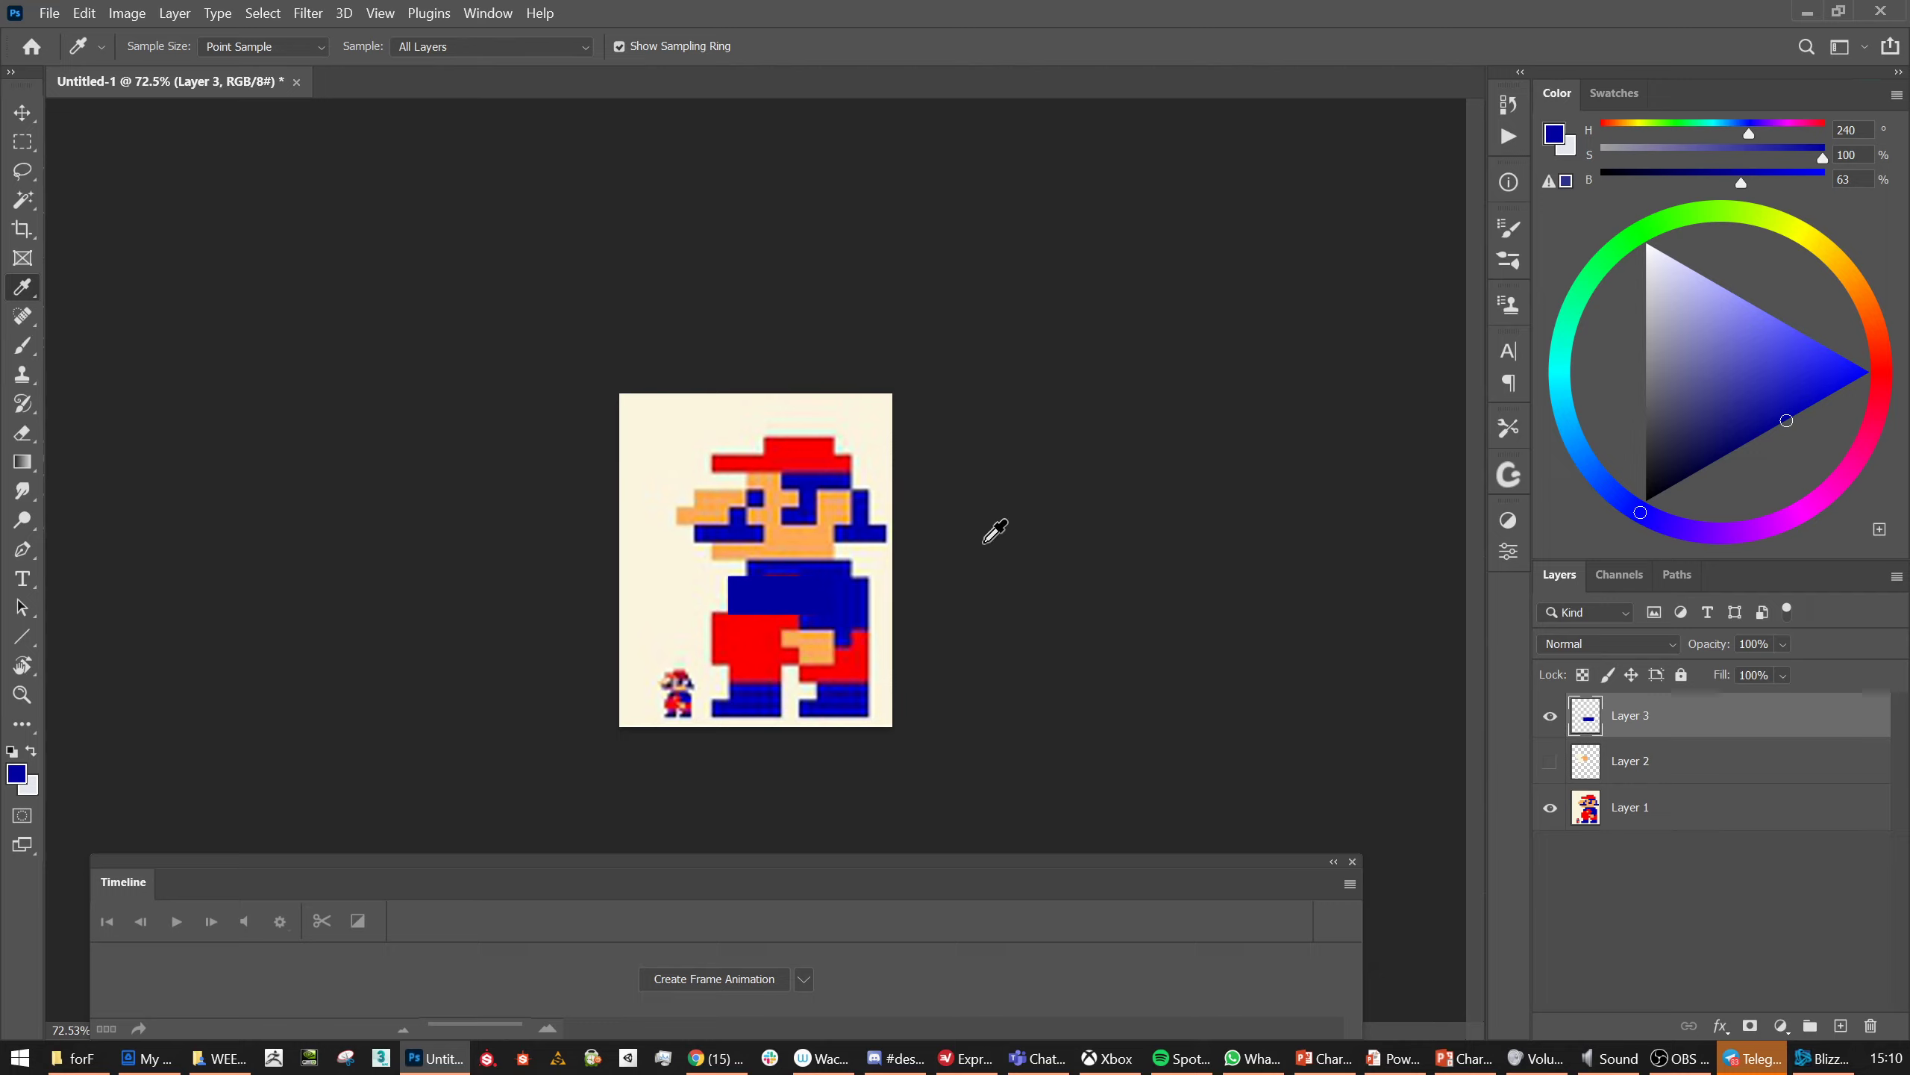
key("v")
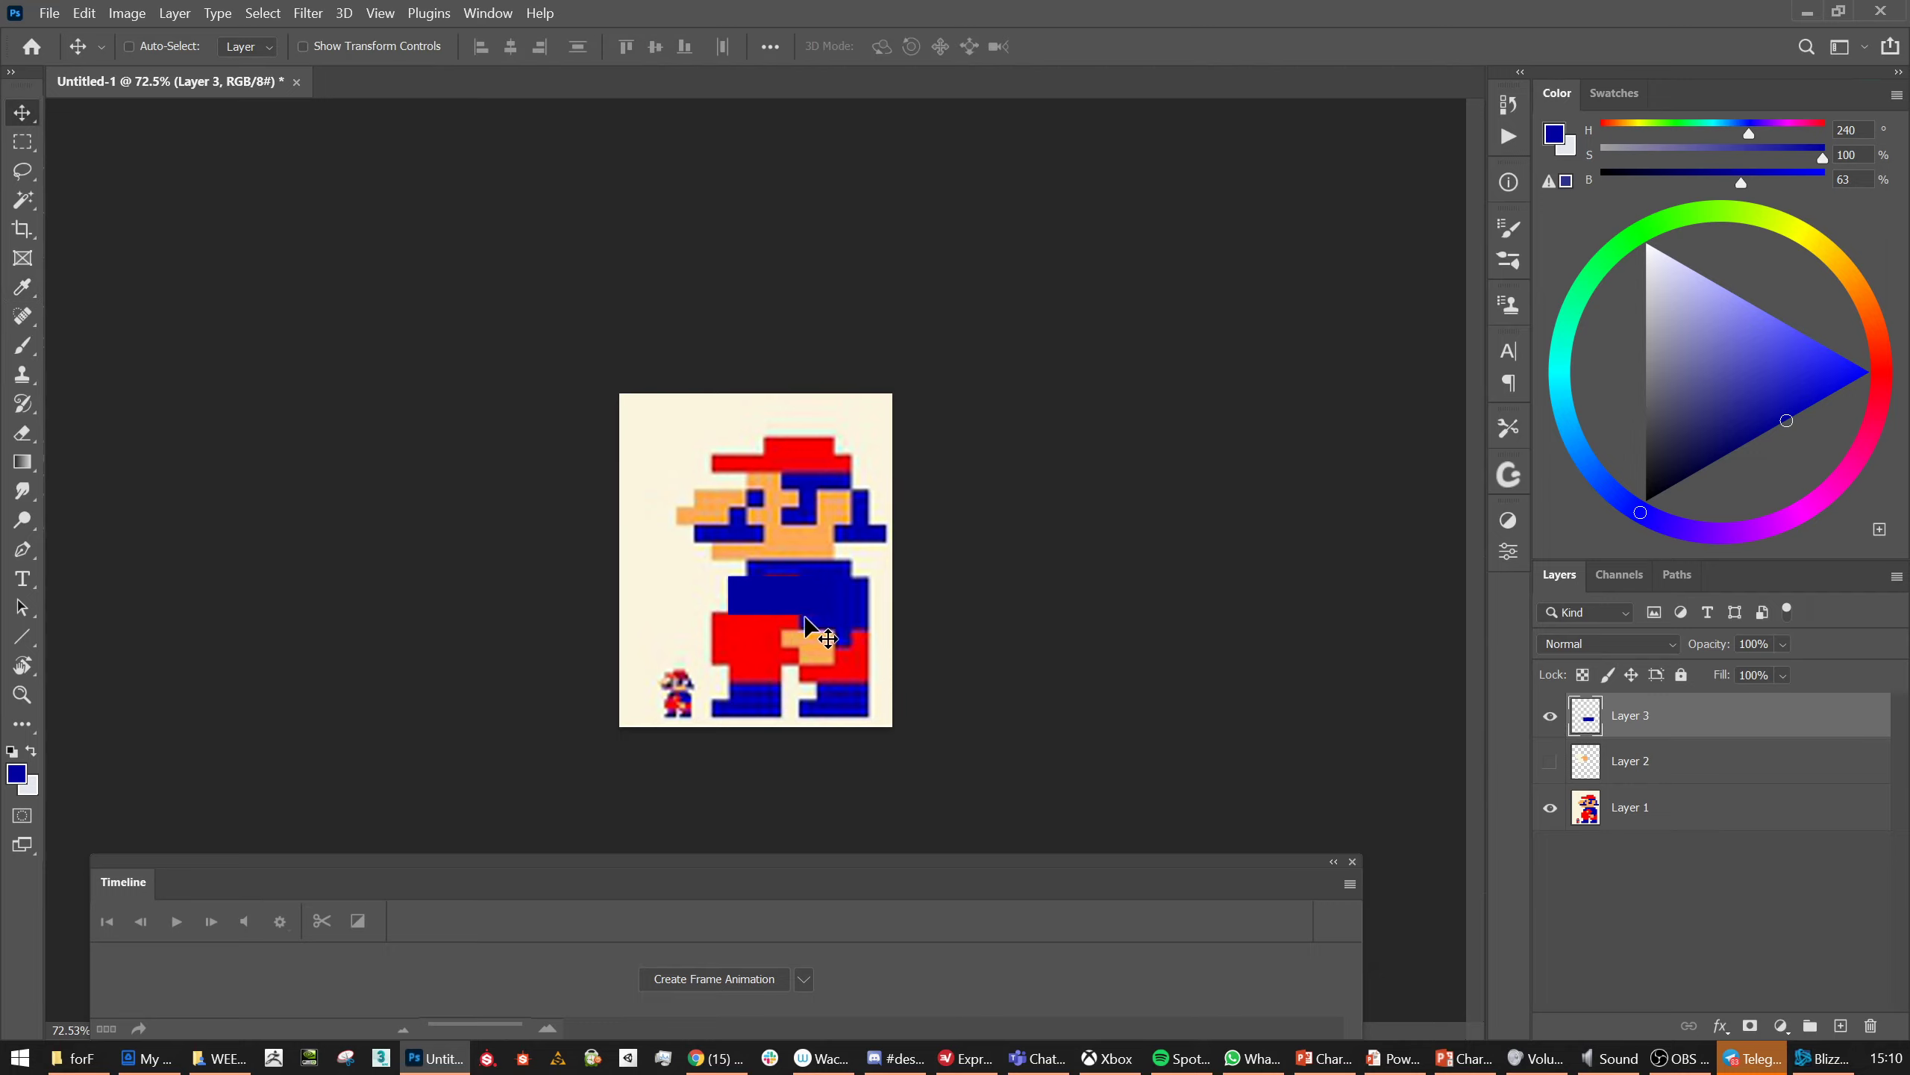
key("m")
left_click_drag(819, 611, 711, 634)
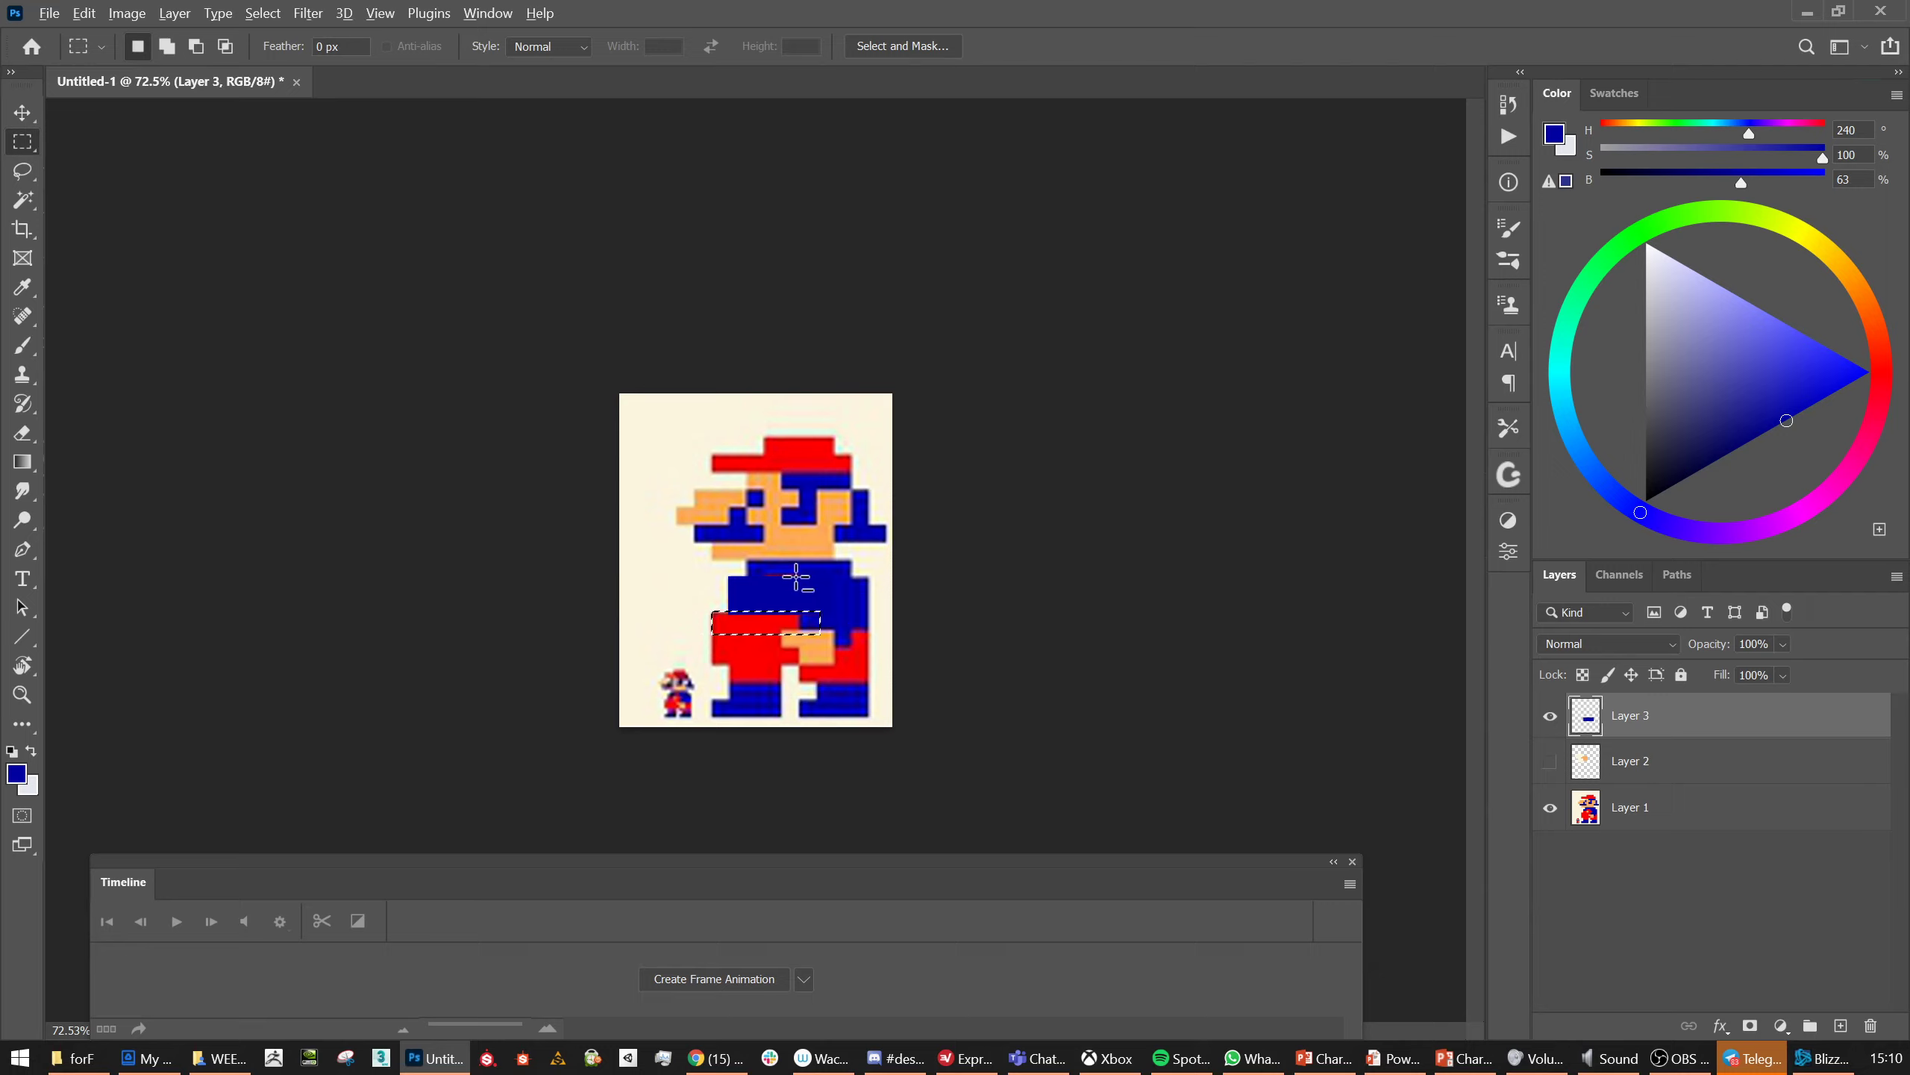
key("alt+BackSpace")
key("ctrl+d")
scroll(790, 595, "down", 3)
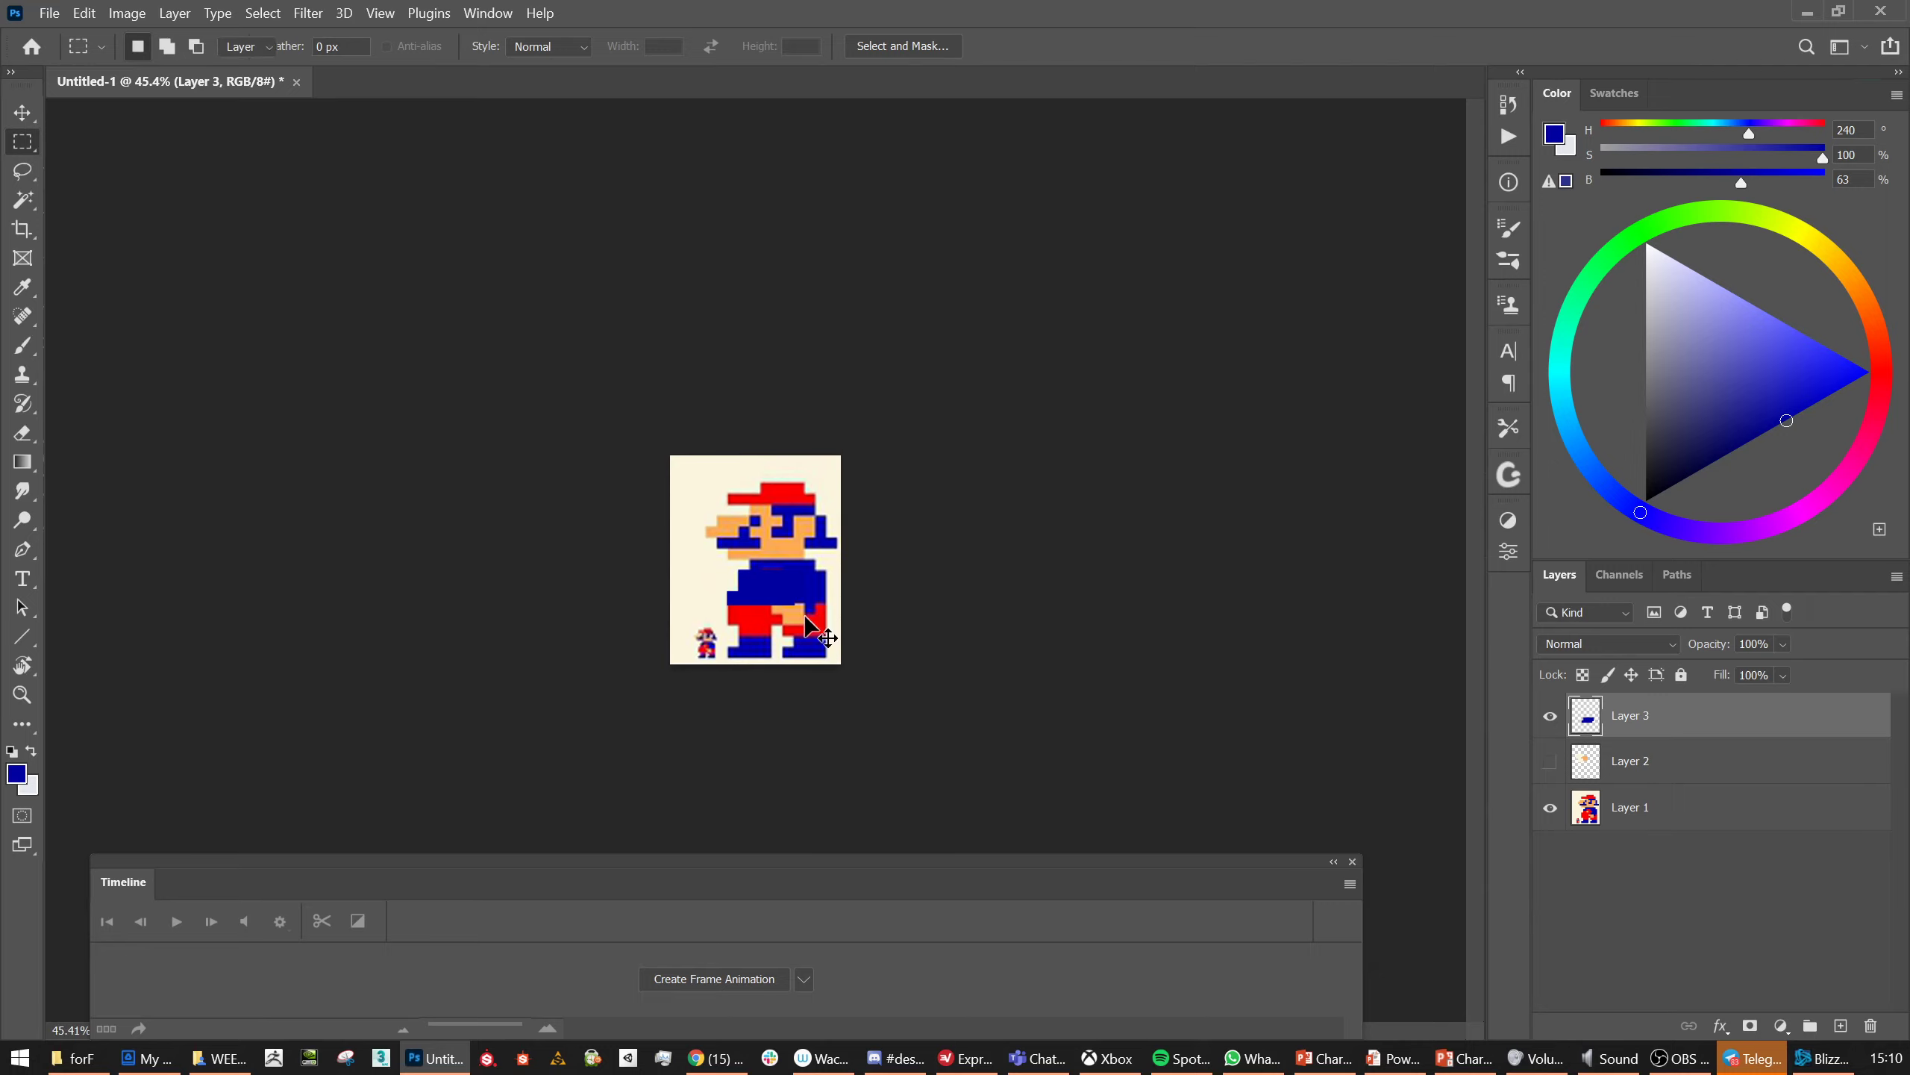
key("v")
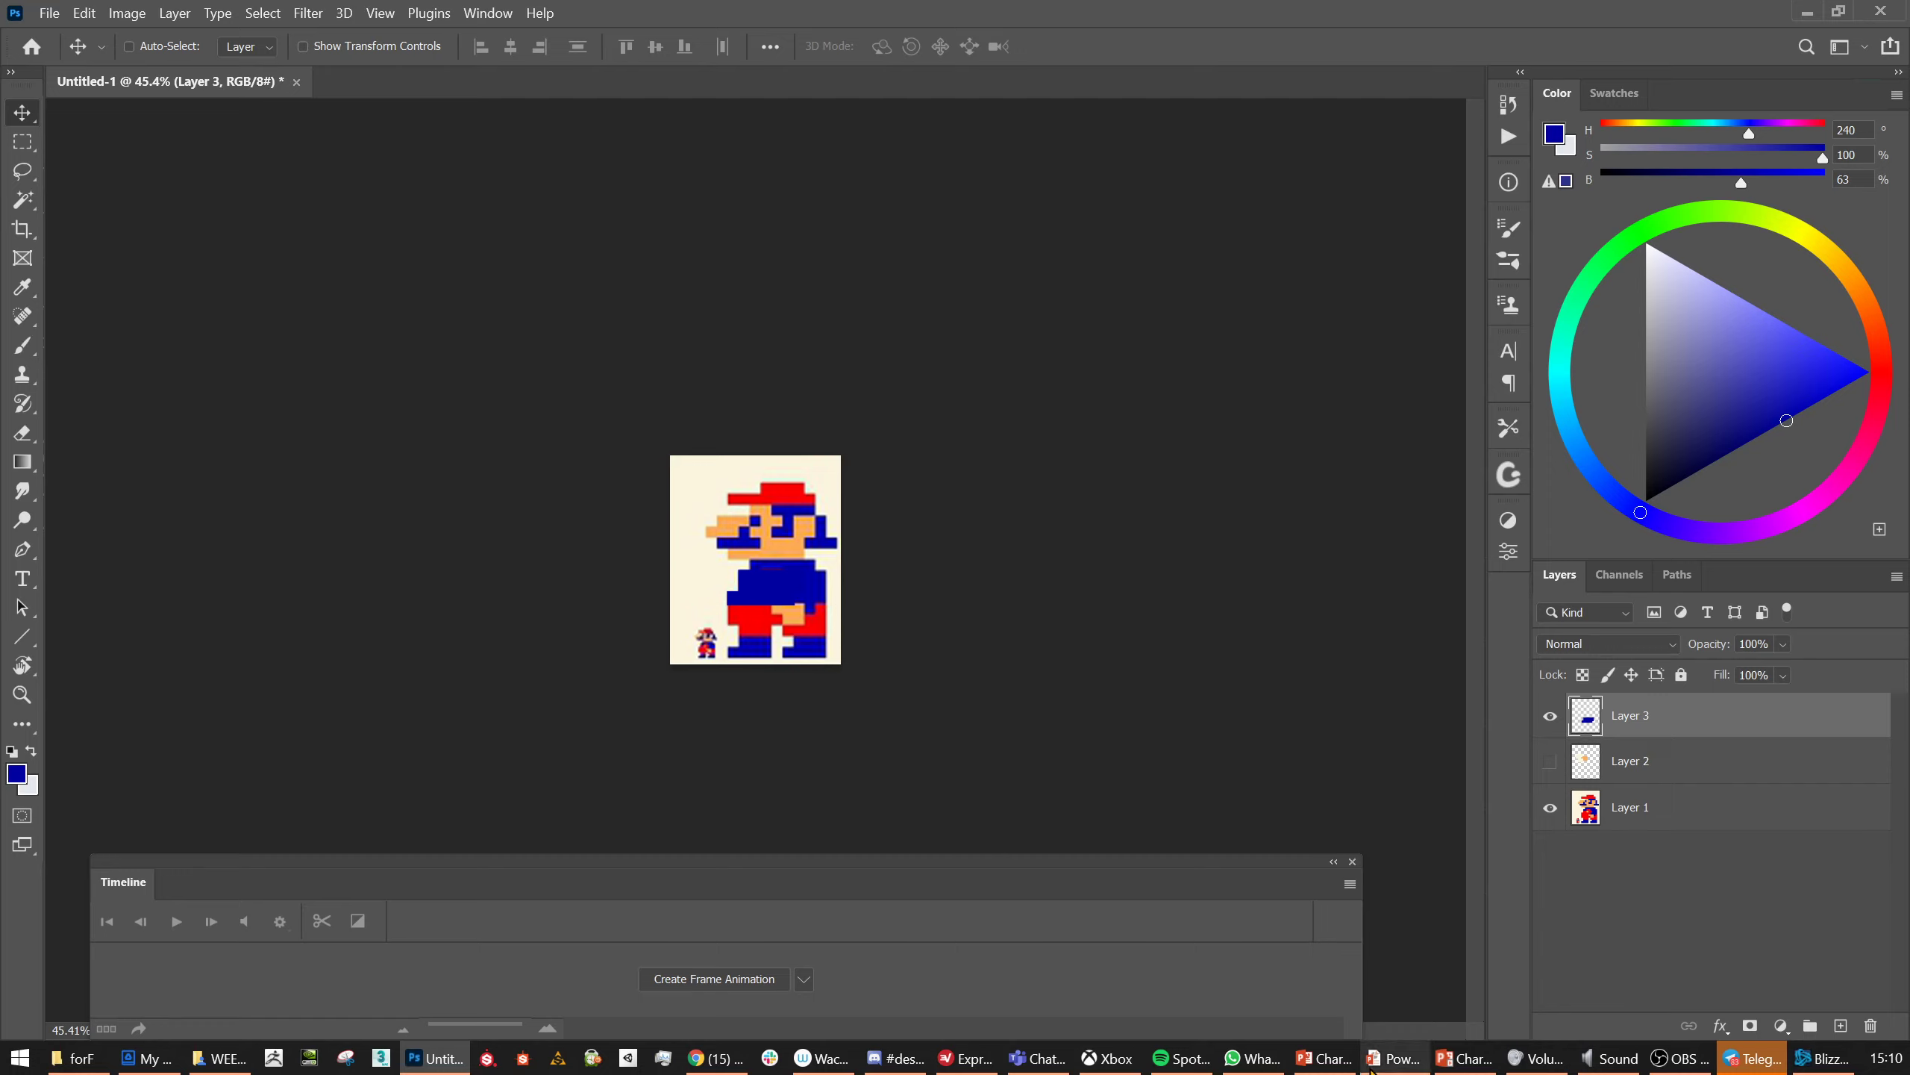
Switch to the PowerPoint slideshow with the Mario sketches and the original sprite.
mouse_move(1392, 1058)
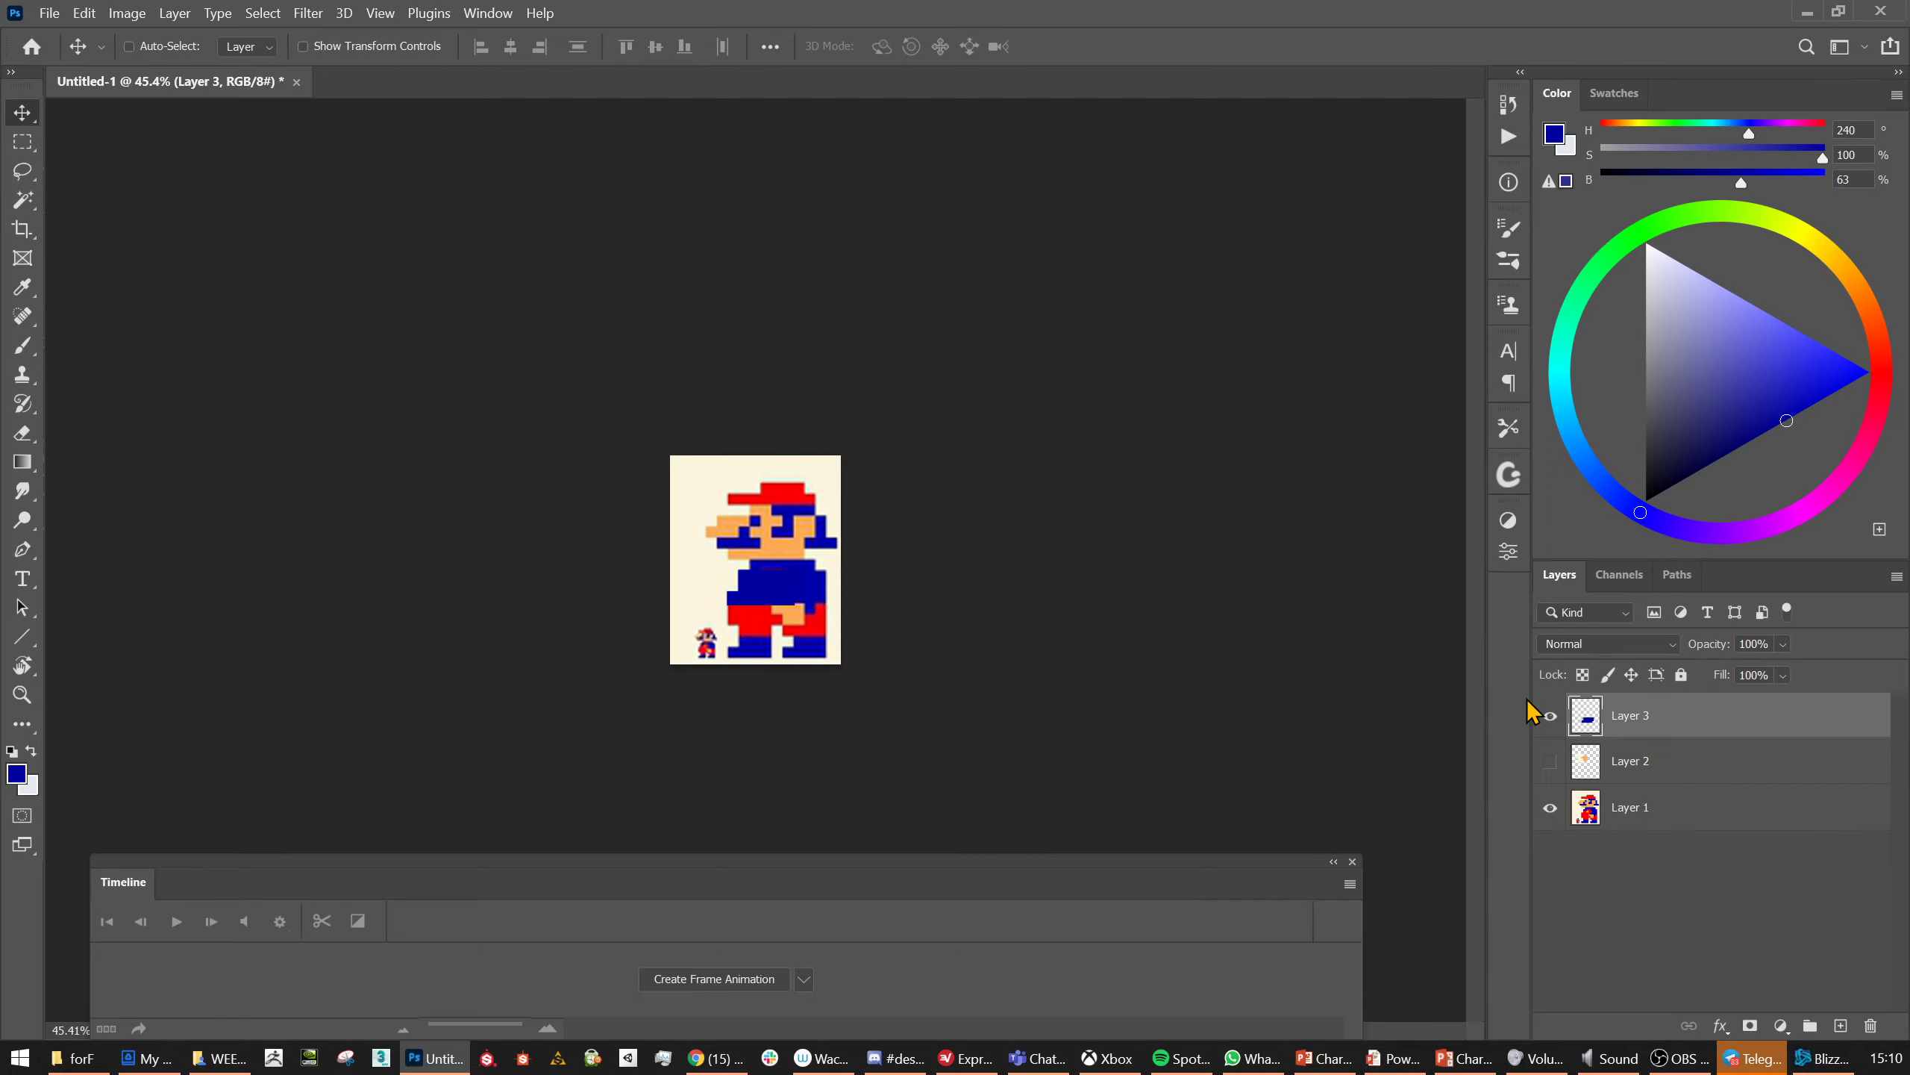
left_click(1393, 1058)
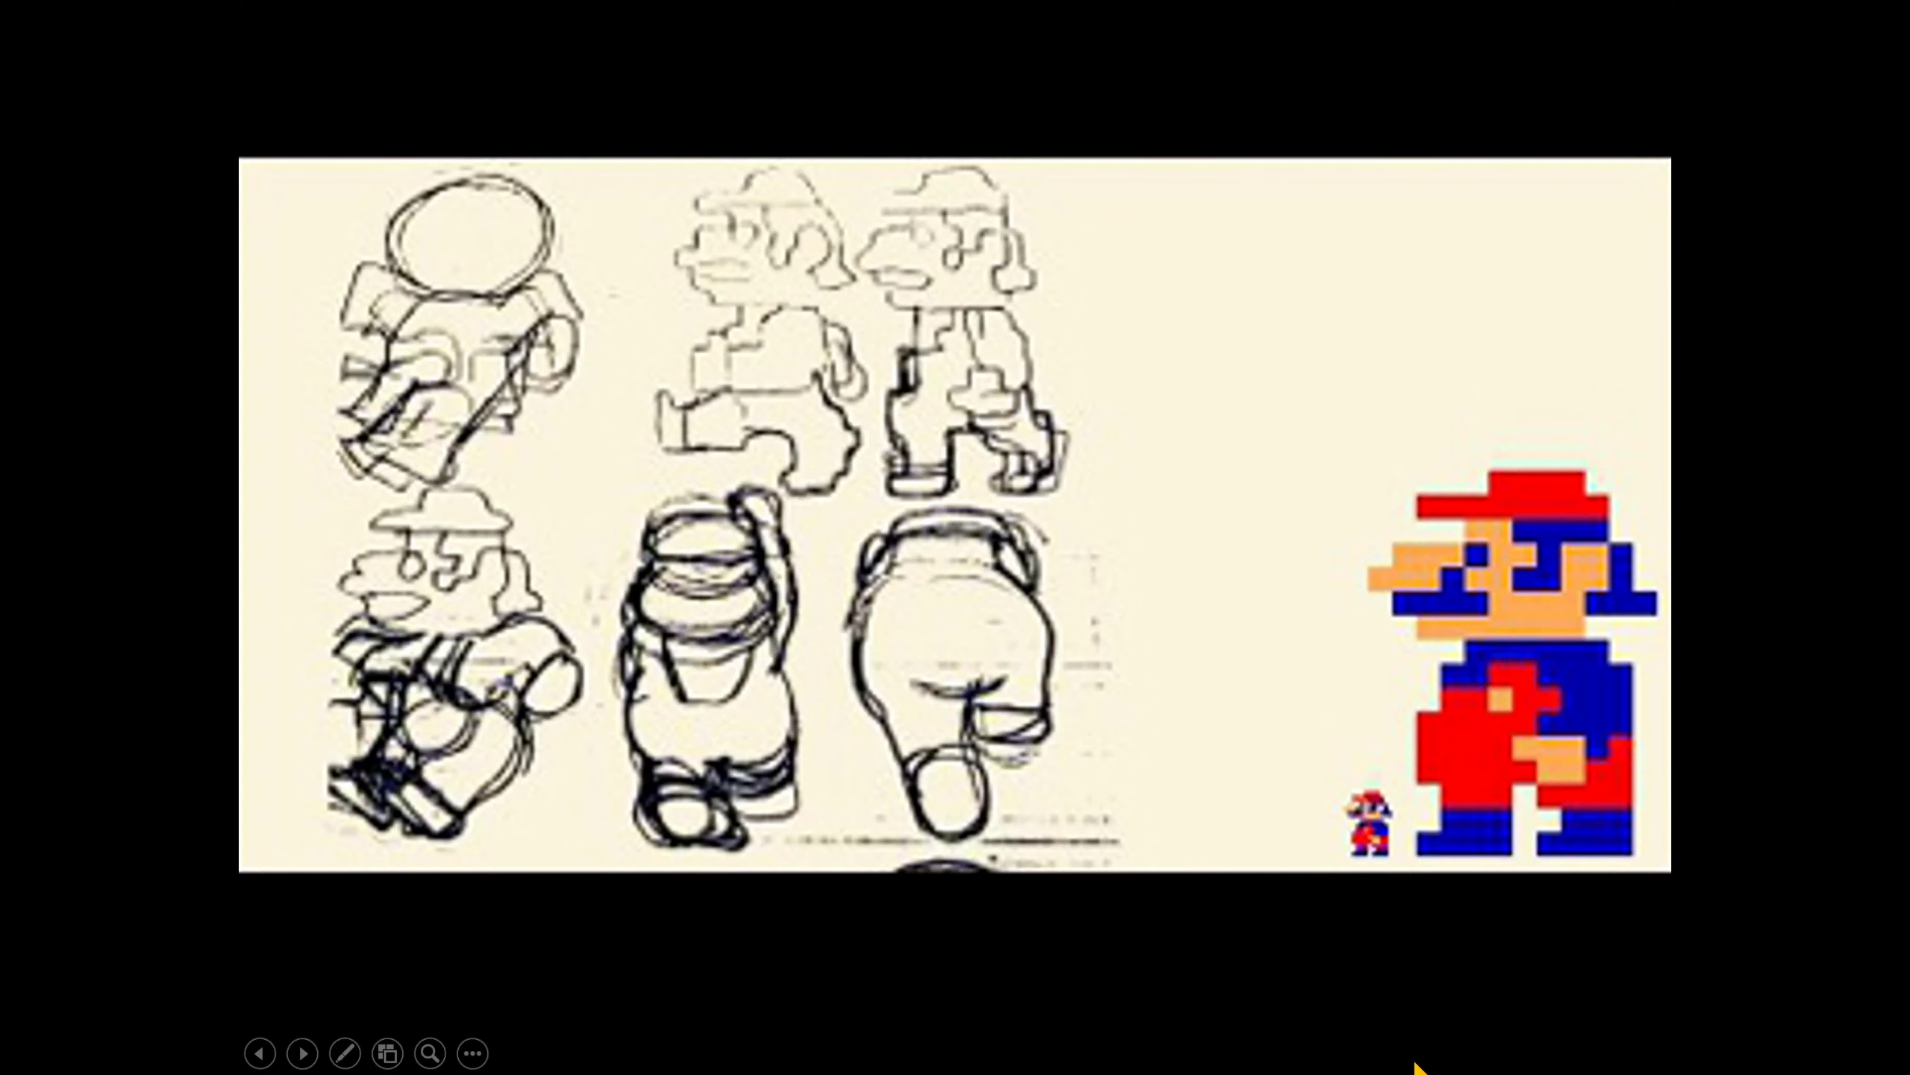